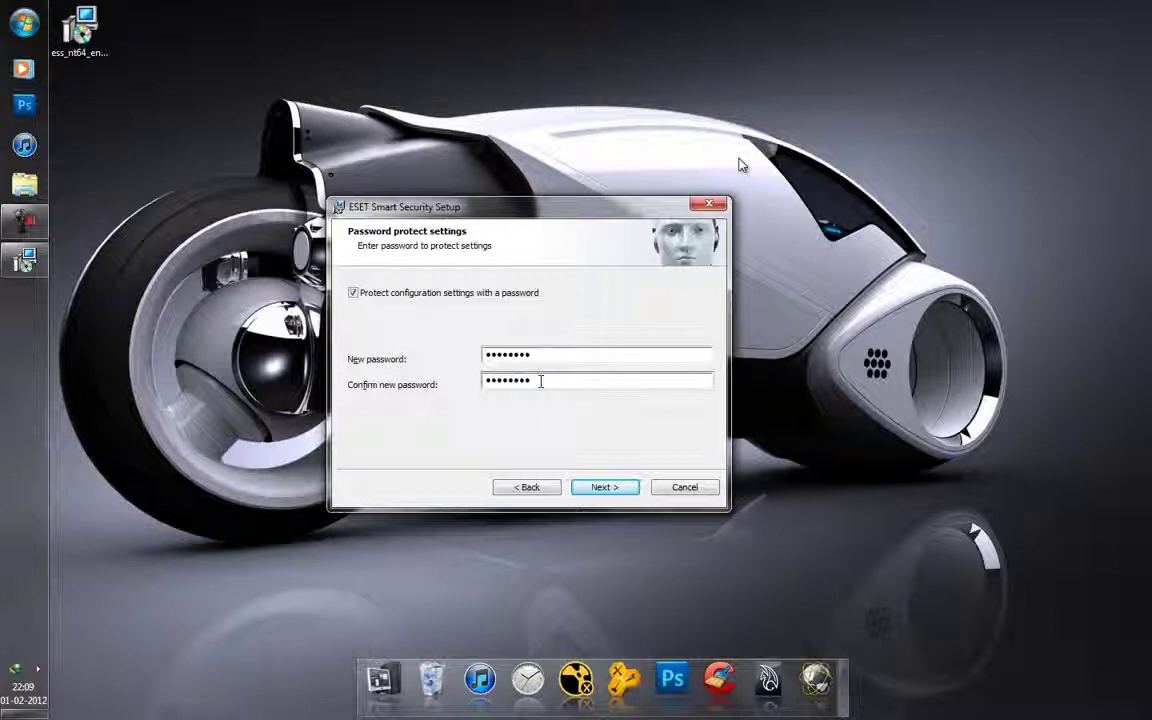
- Continue setup with password protection and ESET Live Grid, choose Automatic mode with exceptions (user-defined rules) for the firewall, and finish the wizard
key("Return")
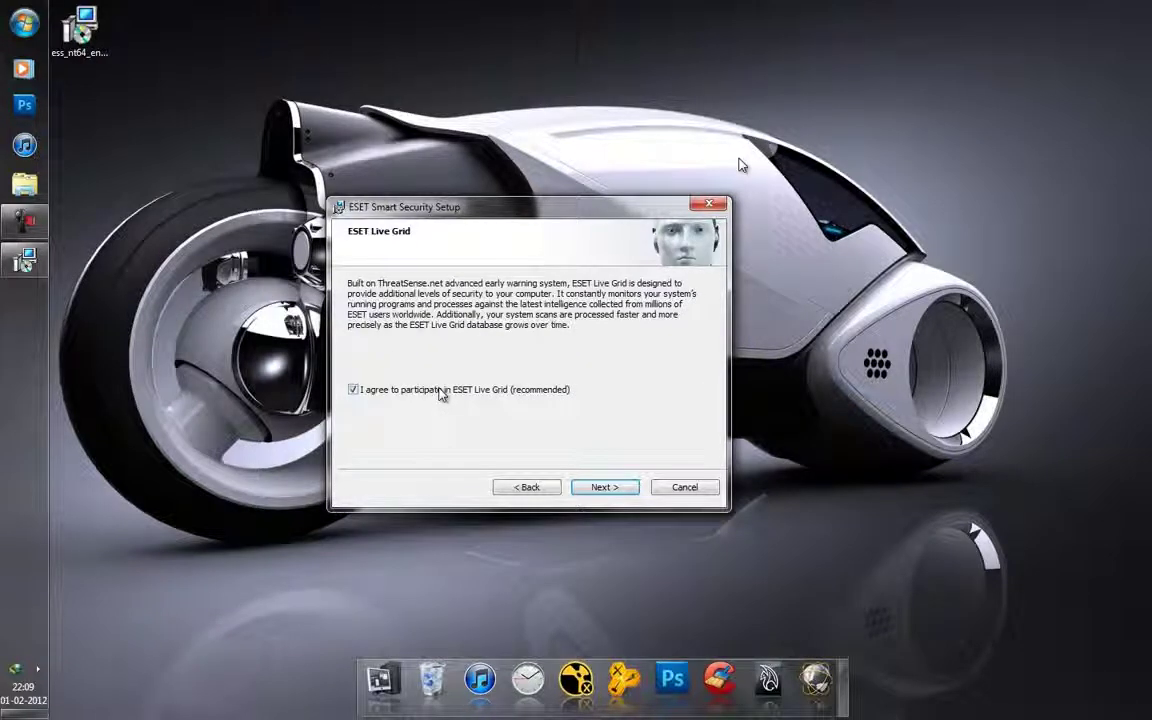
key("Return")
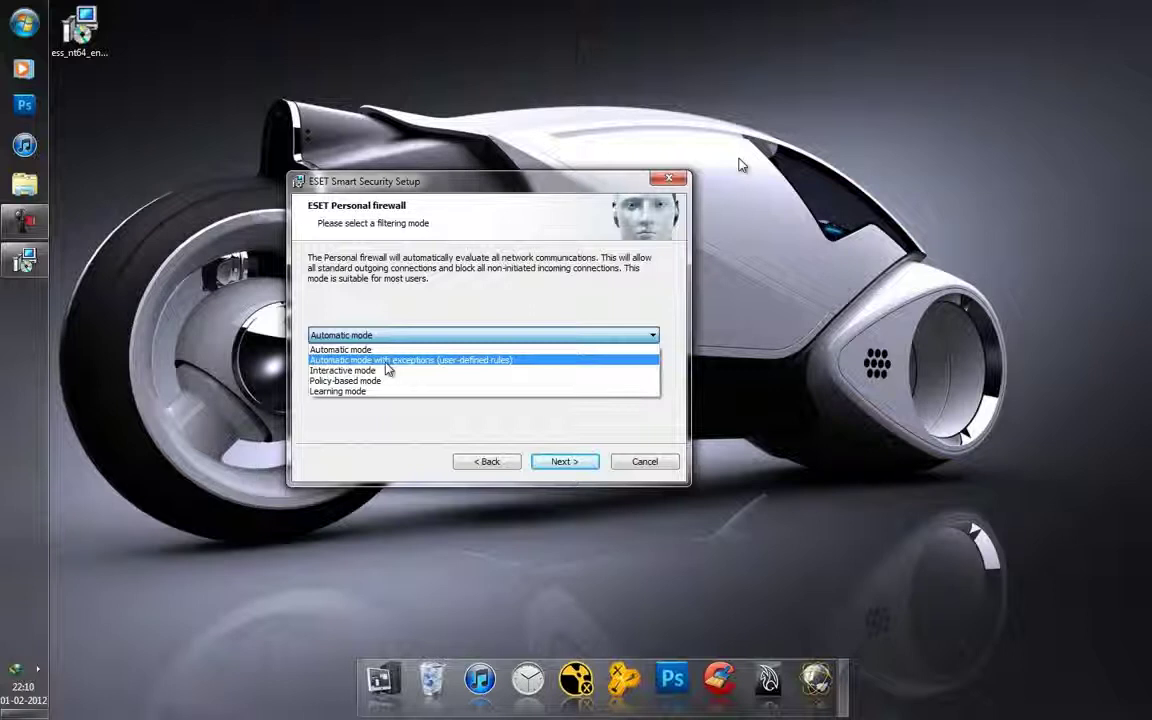
left_click(387, 362)
left_click(562, 462)
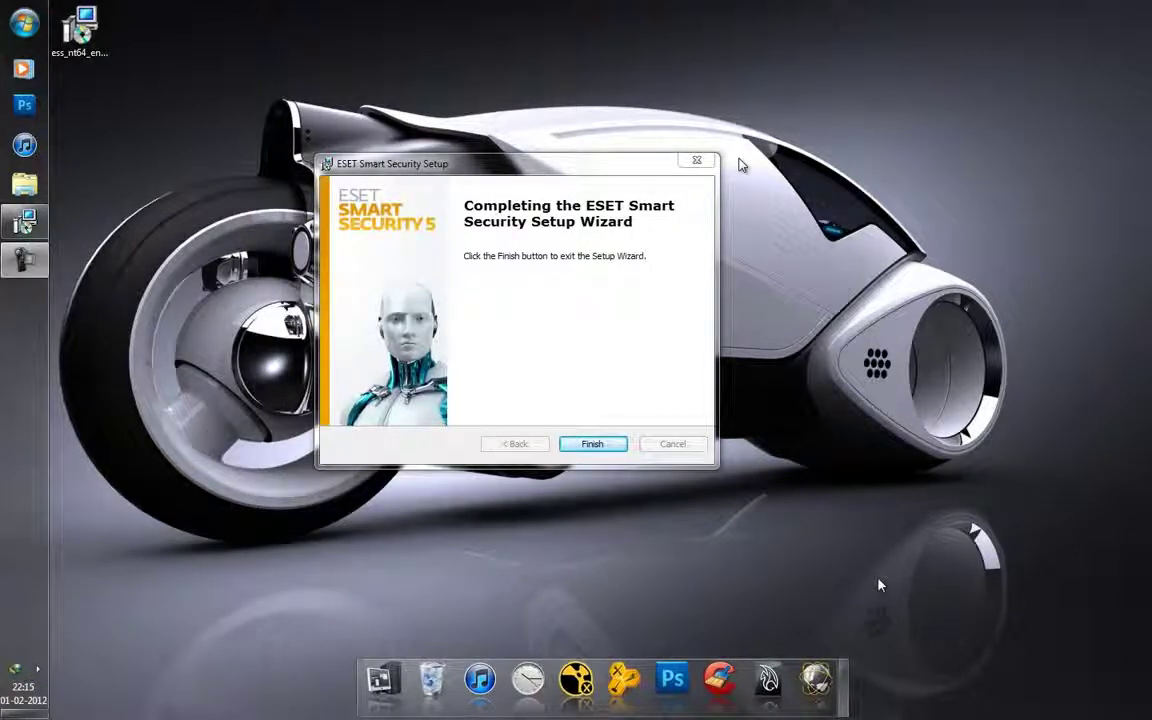
left_click(592, 443)
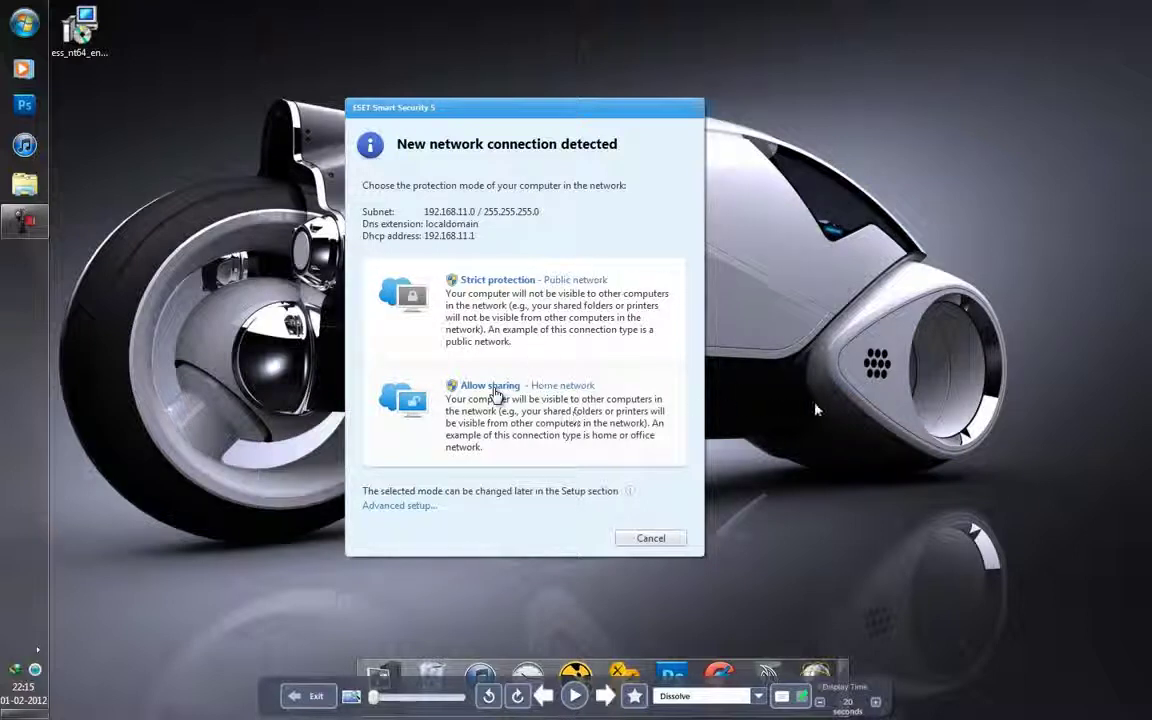
- Leave the Picasa slideshow, switch to ESET Smart Security and move its main window clear on the desktop
key("Escape")
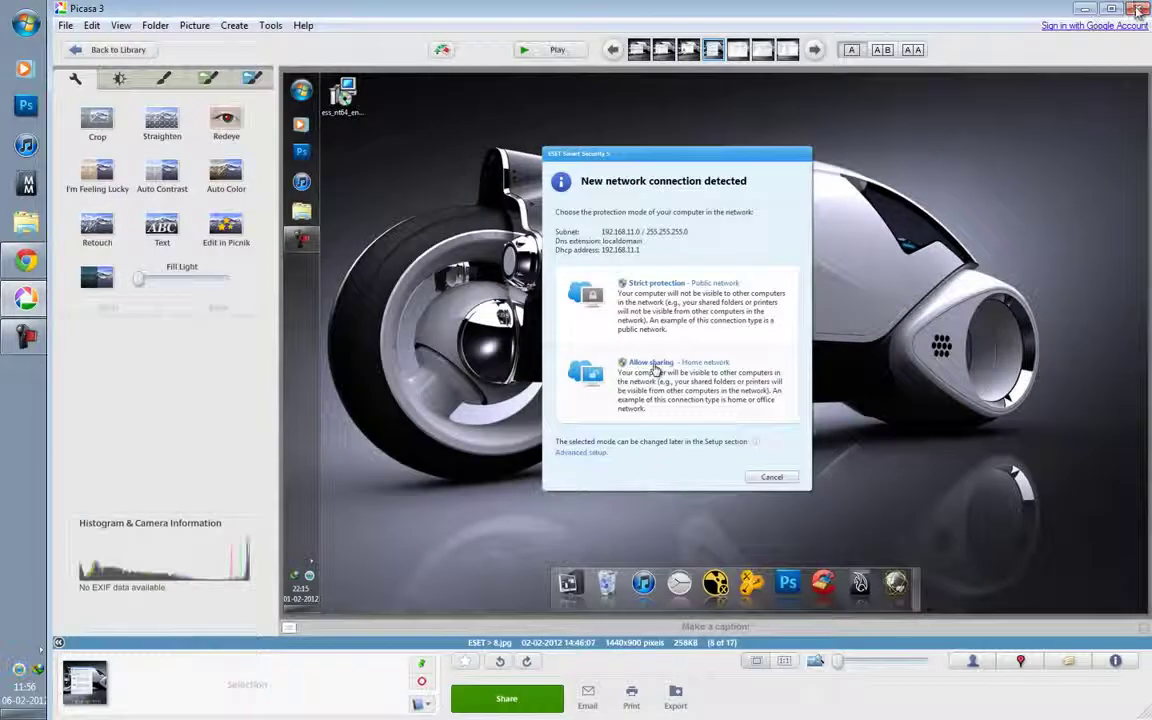
left_click(1137, 10)
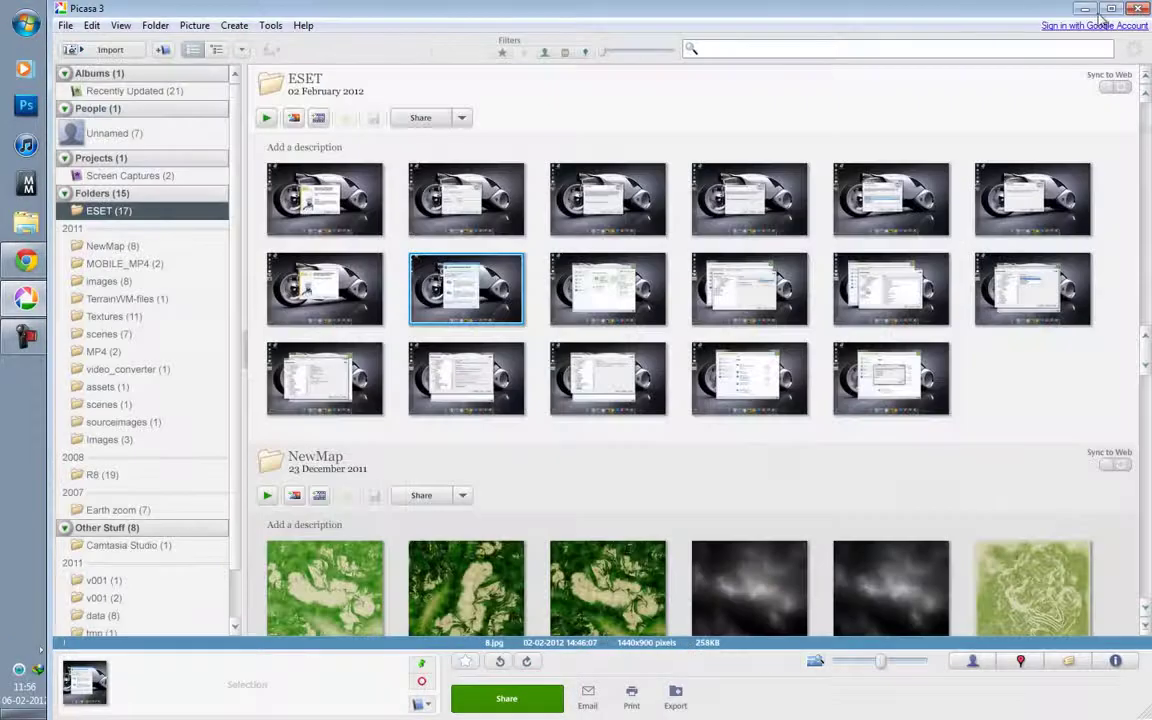
left_click(17, 673)
left_click_drag(378, 57, 490, 69)
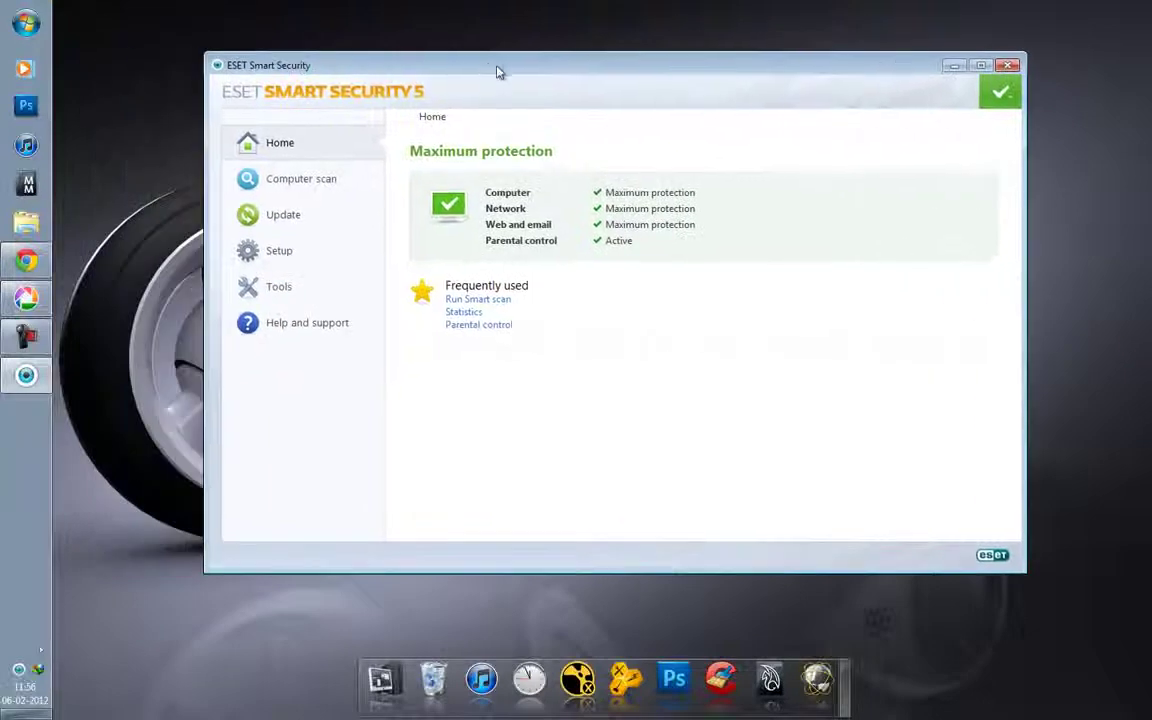
- Open ESET's Advanced setup, entering the settings protection password
left_click(1005, 92)
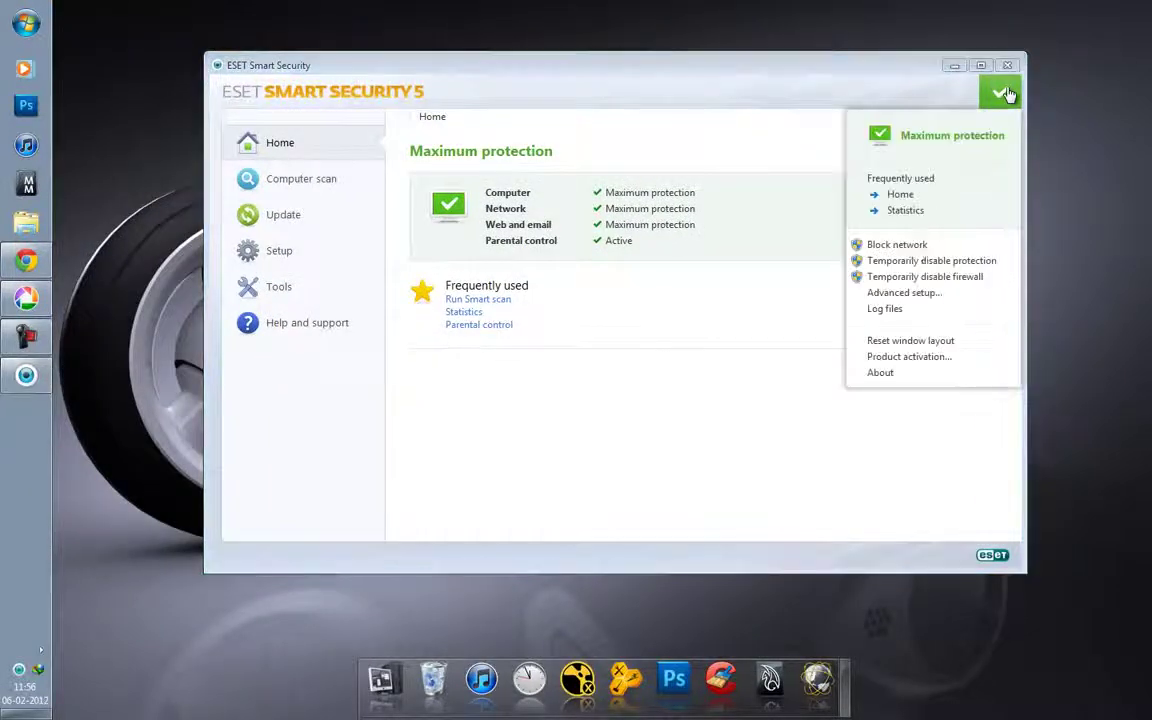
left_click(912, 296)
type("********")
key("Return")
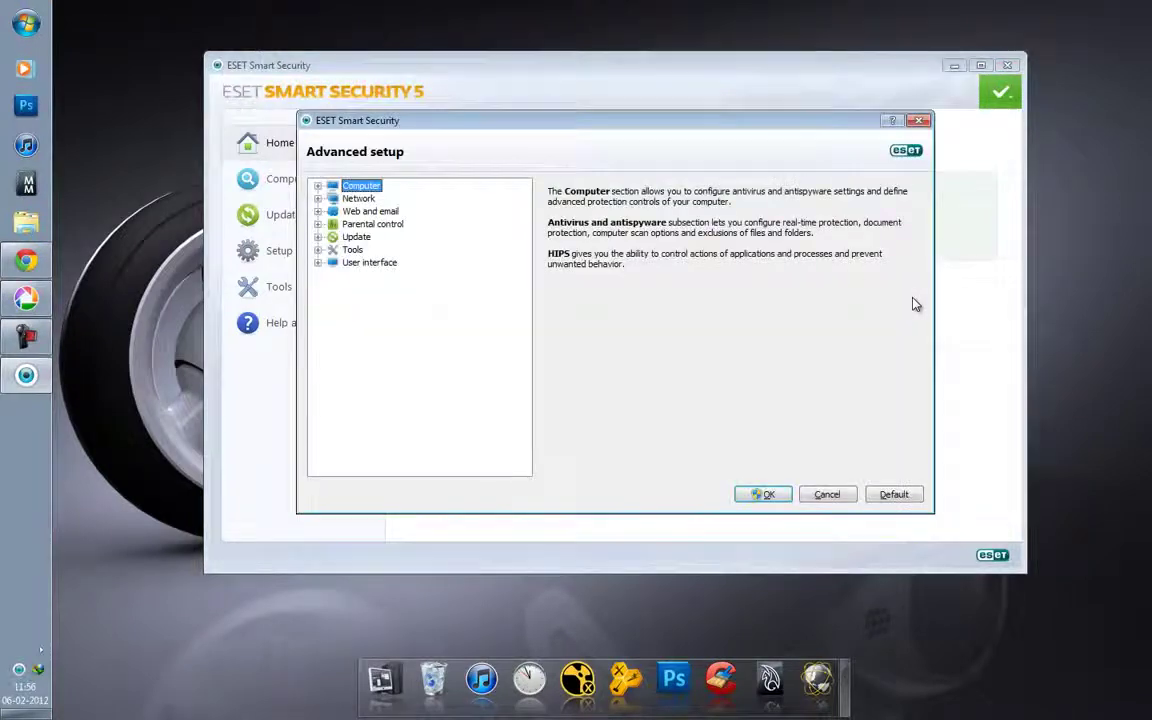
- Try to enable Advanced heuristics/DNA/Smart signatures in the ThreatSense options of Real-time file system protection
left_click(318, 187)
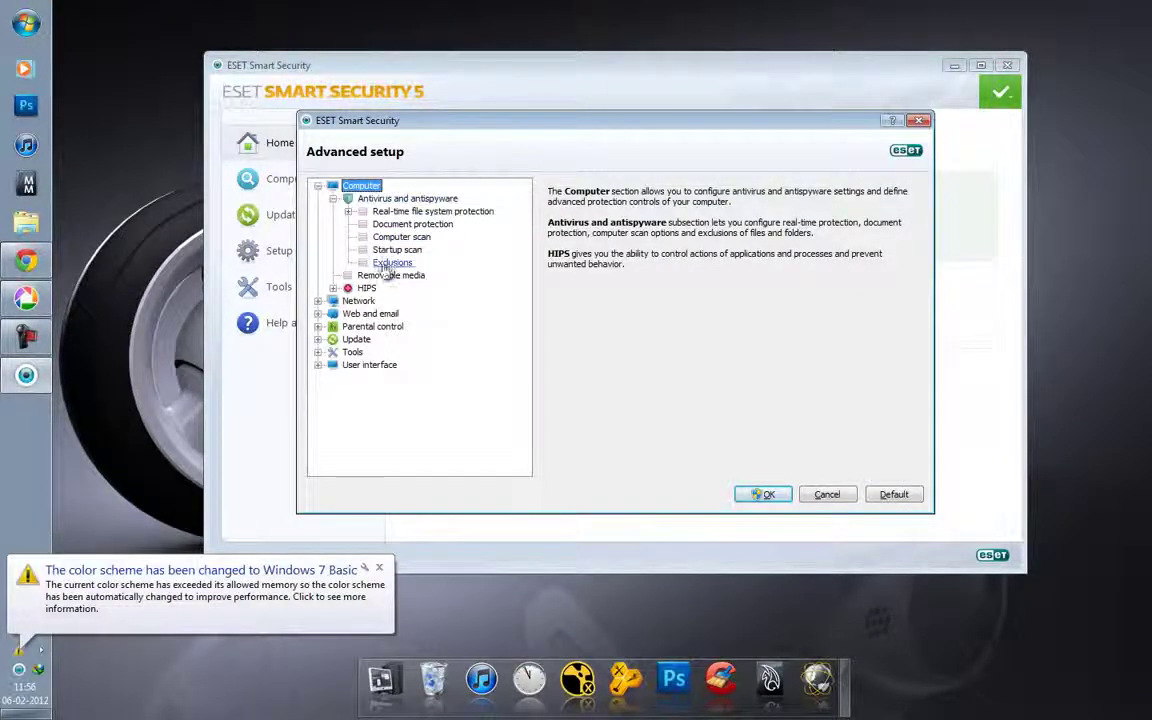
left_click(395, 212)
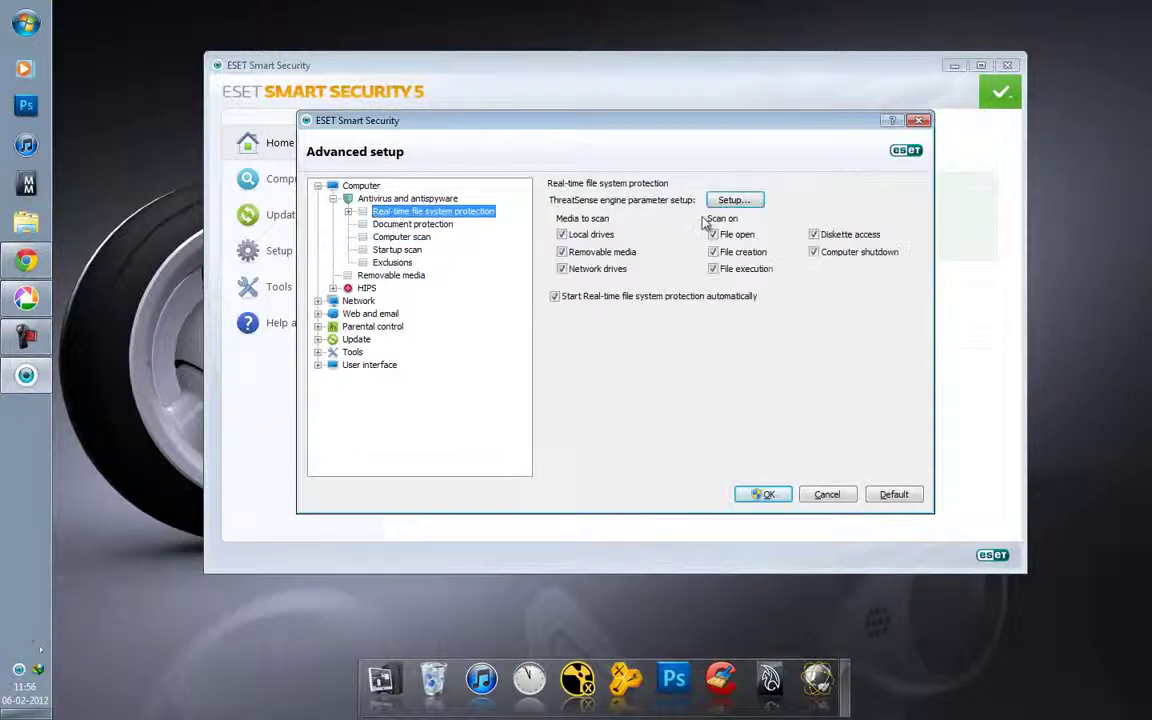
left_click(733, 200)
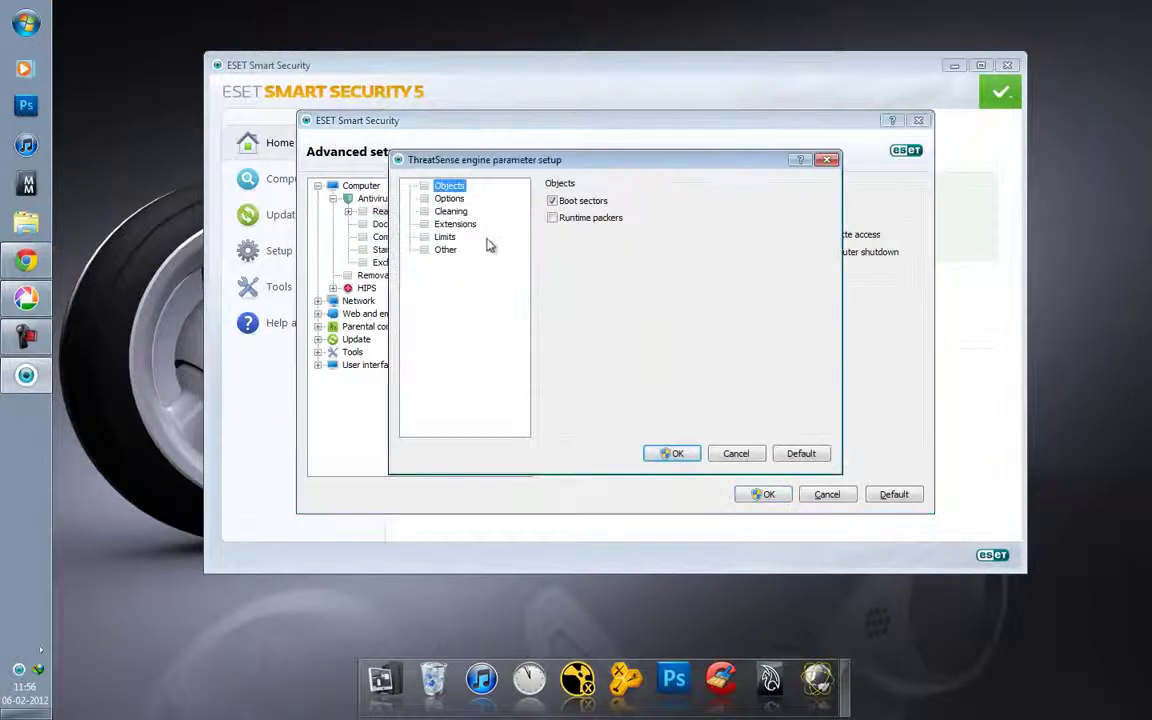
left_click(450, 198)
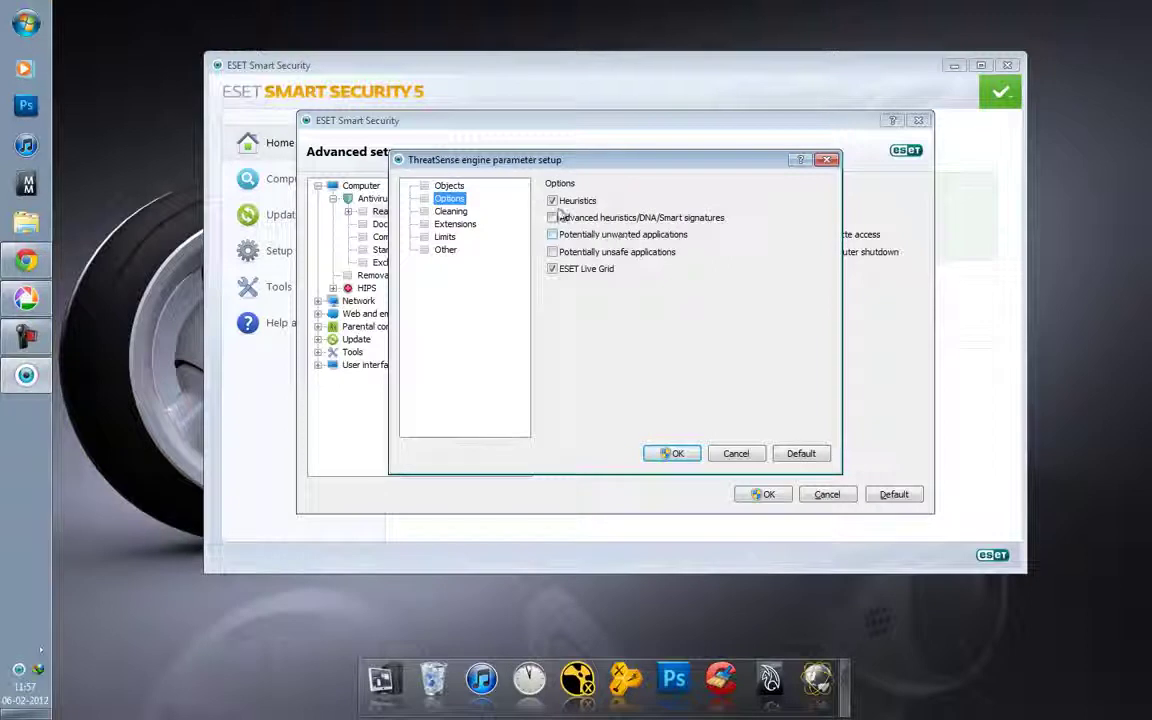
left_click(552, 217)
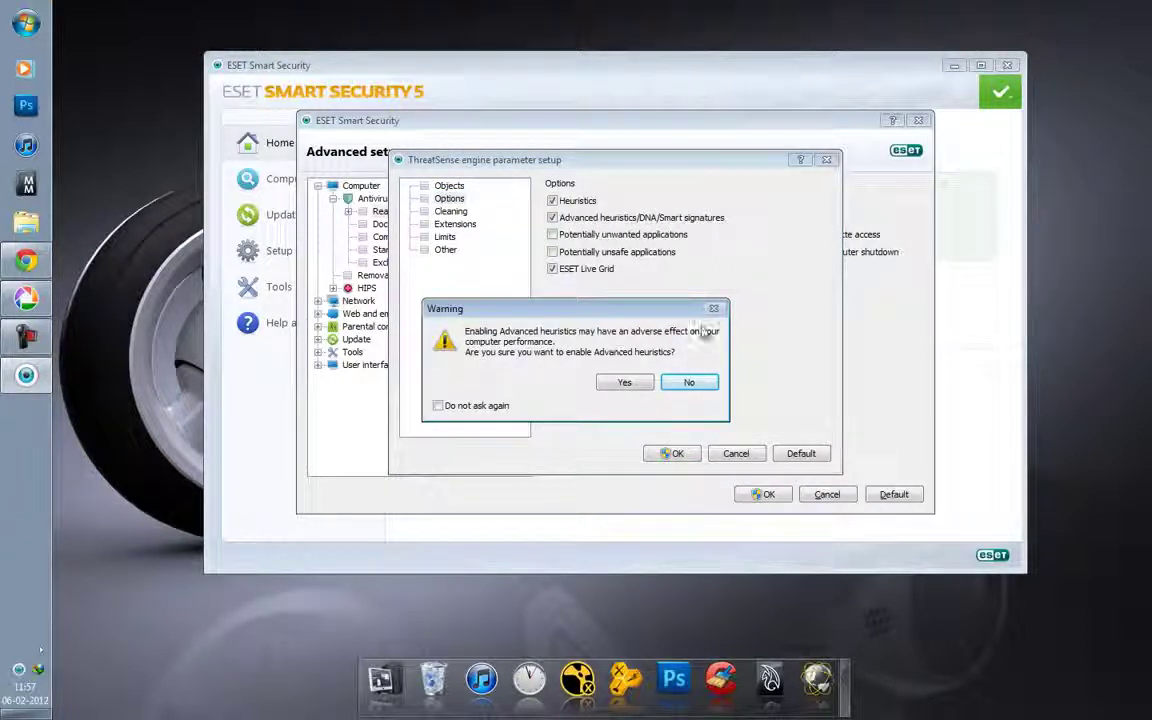
left_click(700, 383)
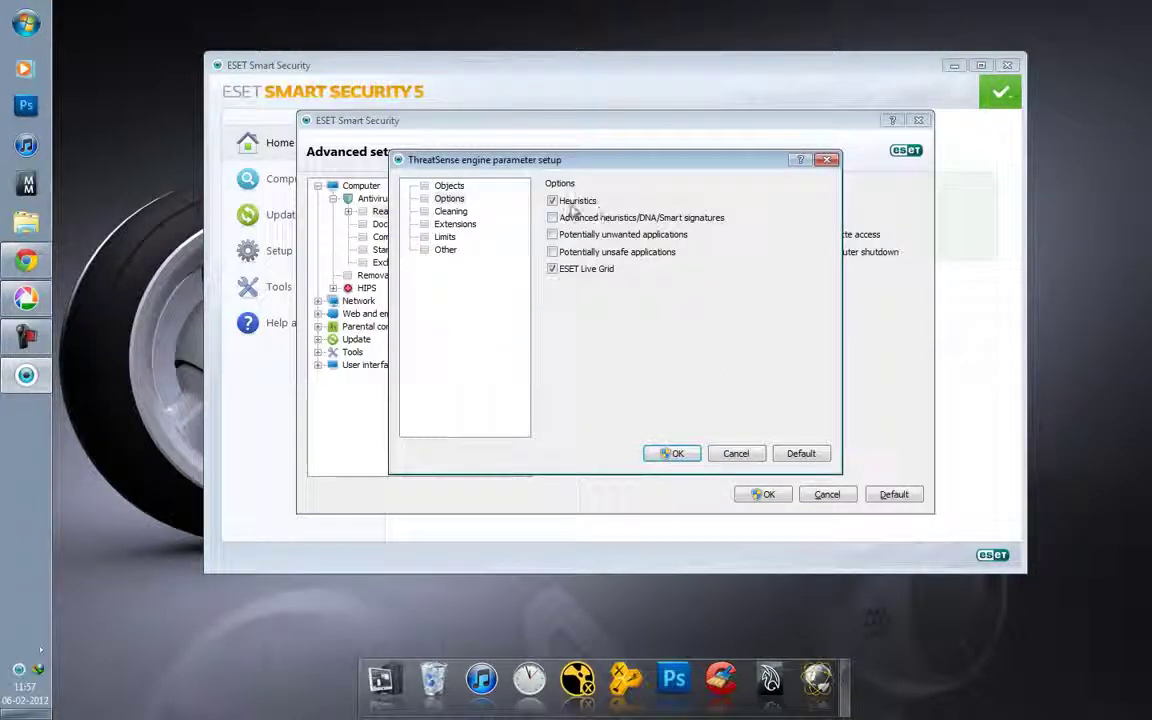
left_click(827, 160)
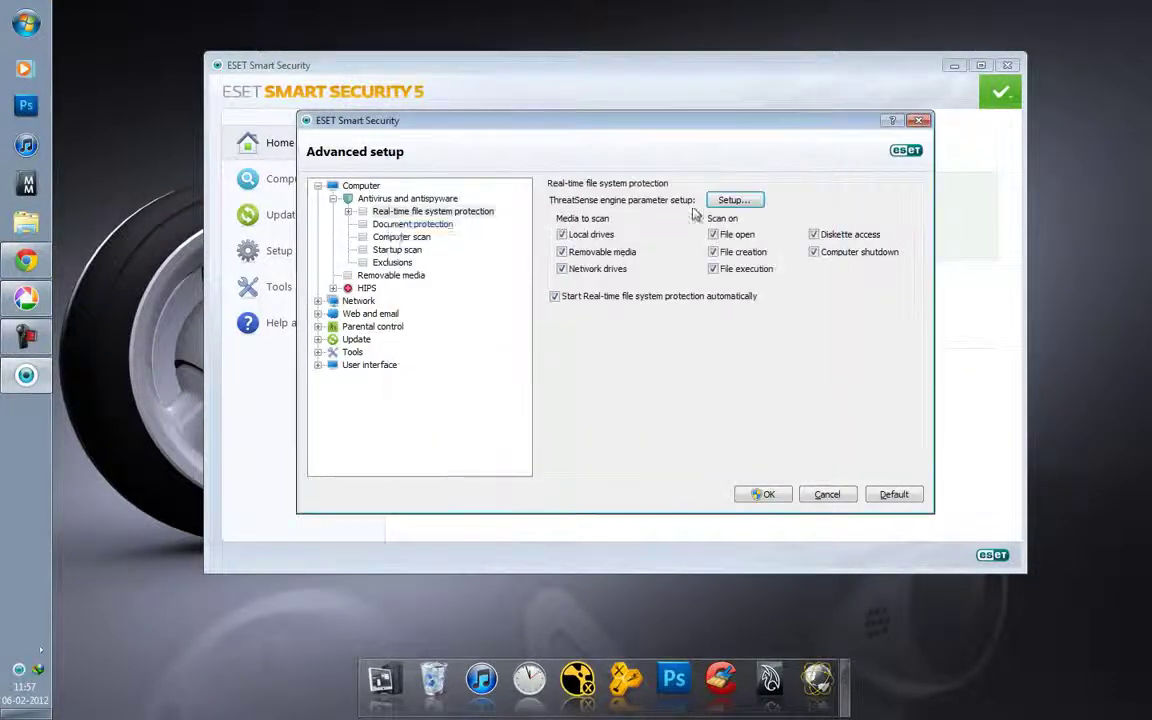
- Review the available actions to take after inserting removable media in the Removable media settings
left_click(391, 275)
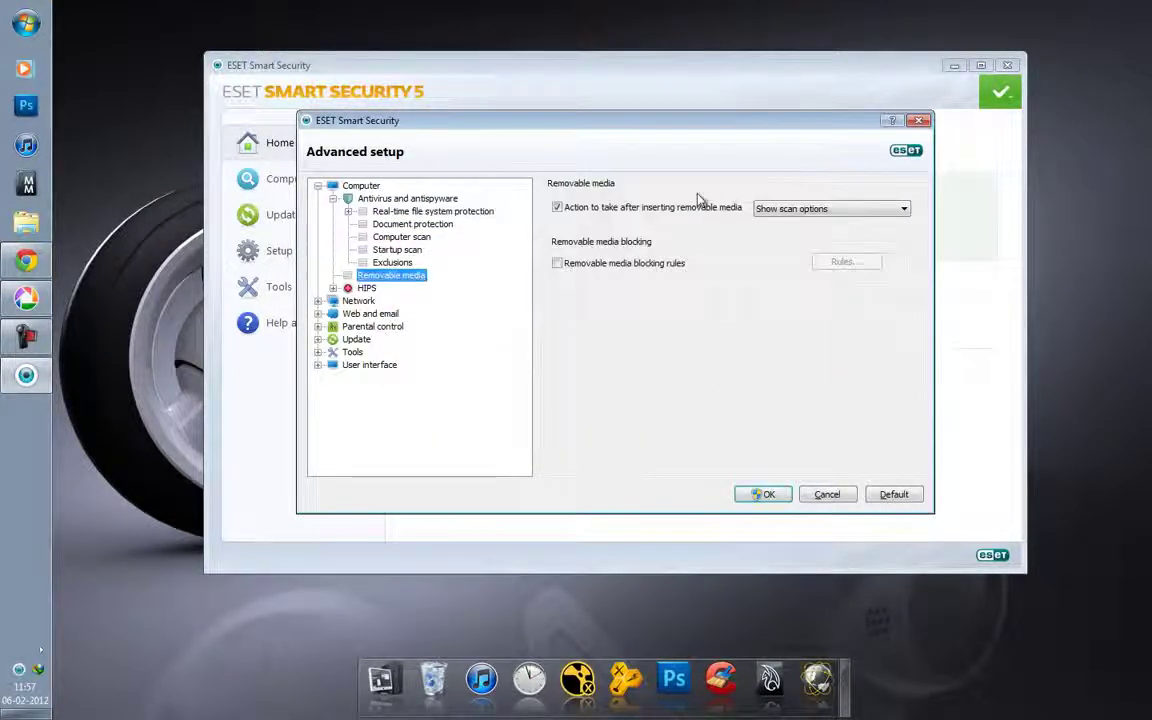
left_click(800, 210)
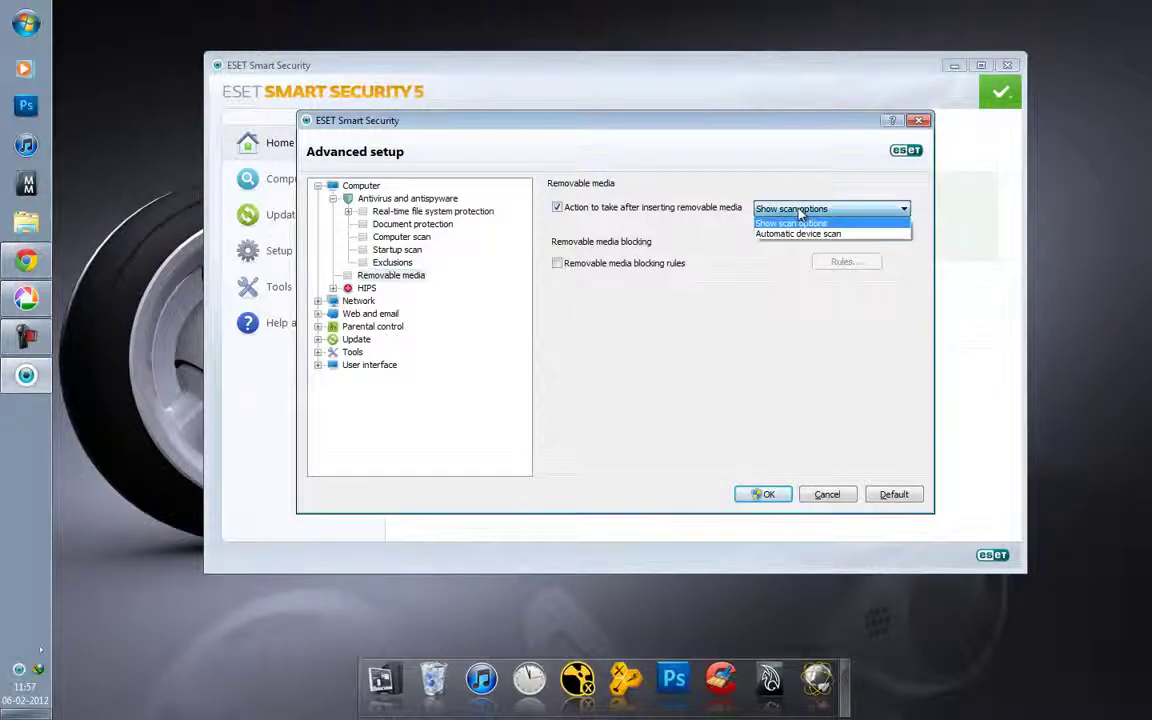
left_click(673, 184)
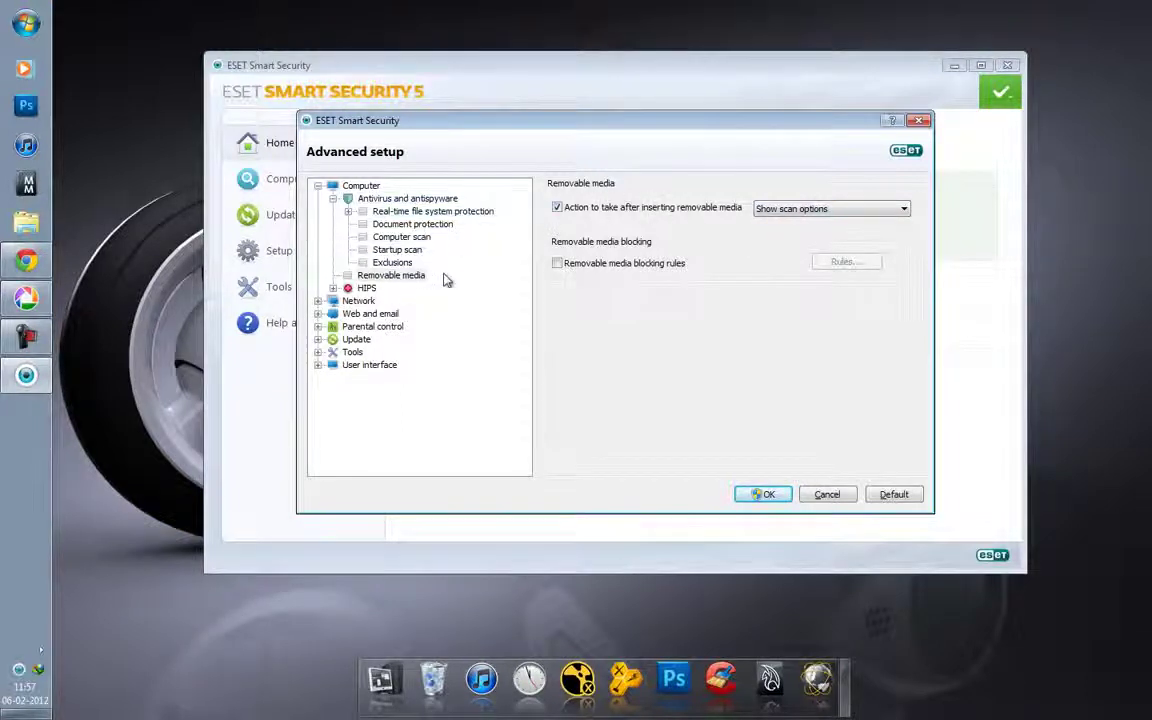
- Review the Personal firewall's filtering mode and the allowed services under its IDS and advanced options
left_click(317, 300)
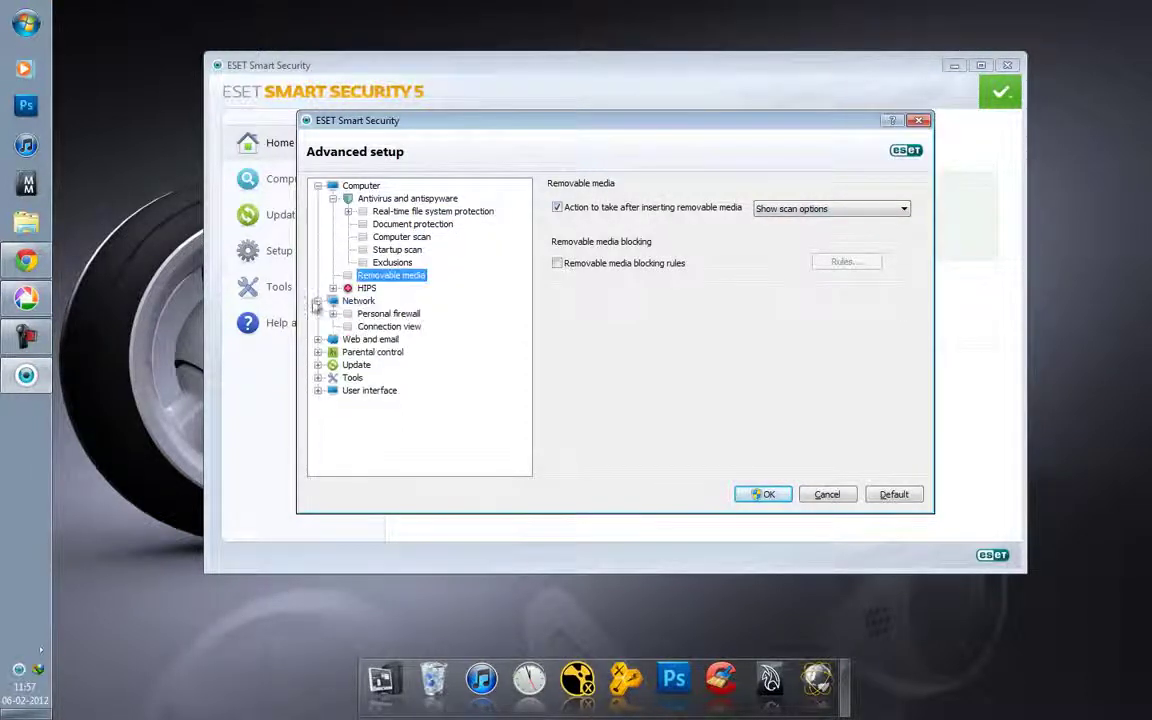
left_click(360, 301)
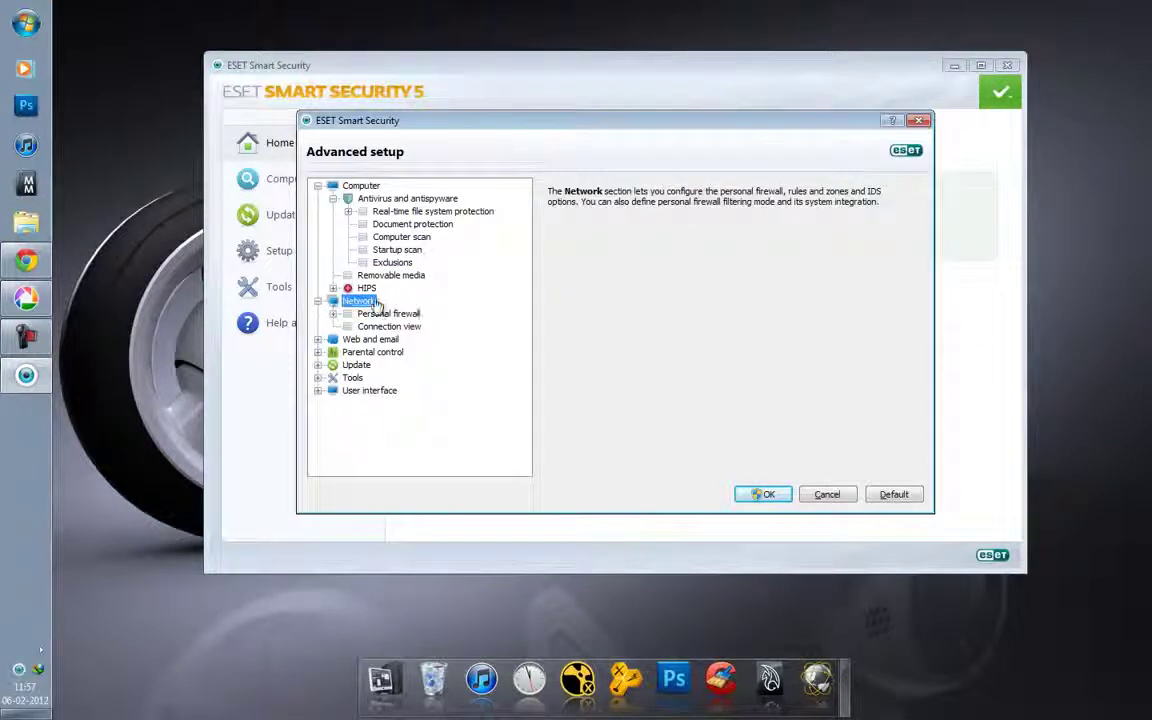
left_click(383, 315)
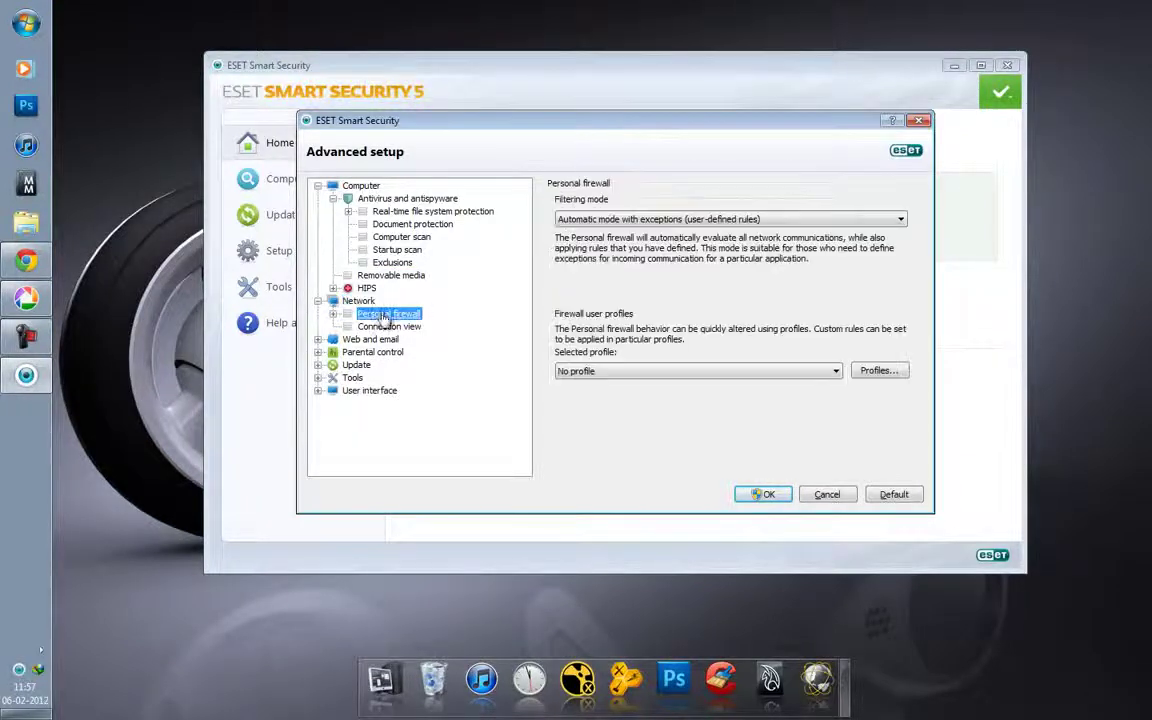
left_click(333, 314)
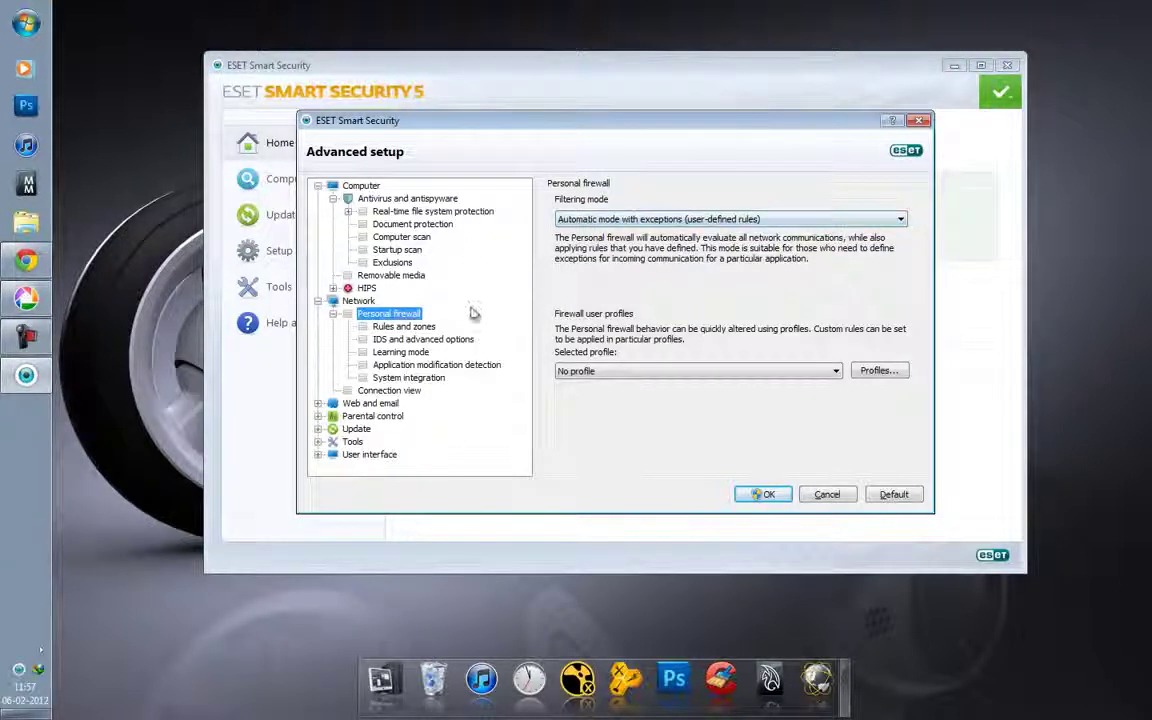
left_click(403, 340)
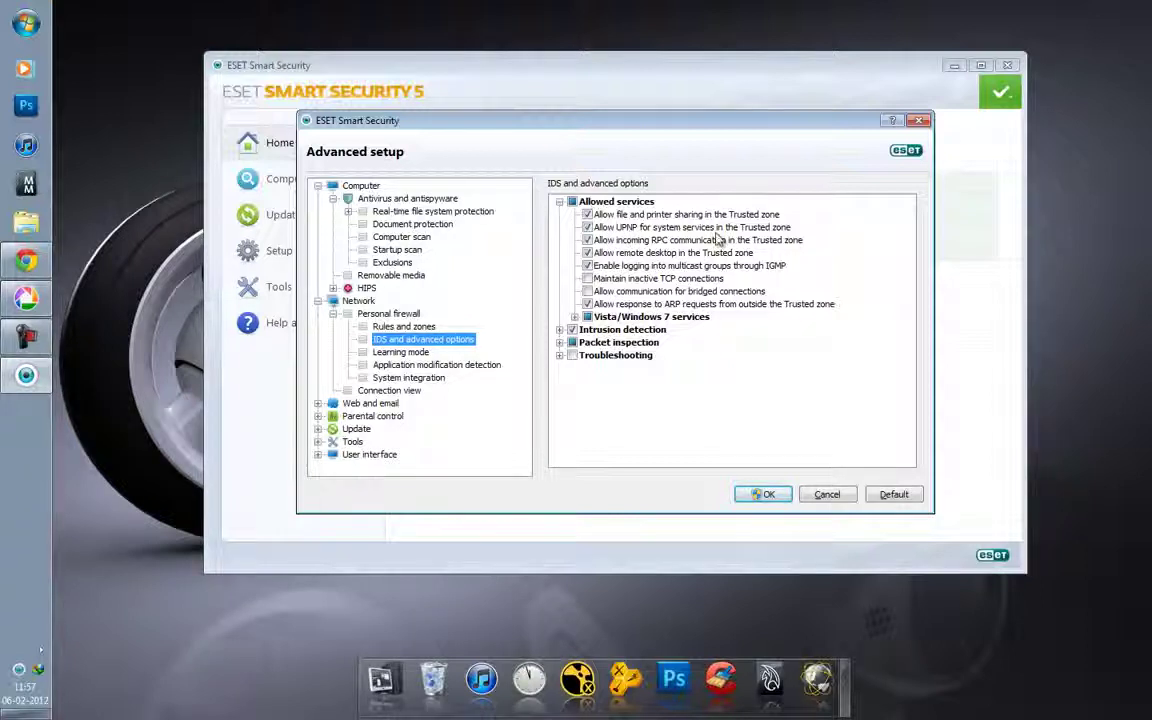
left_click(630, 228)
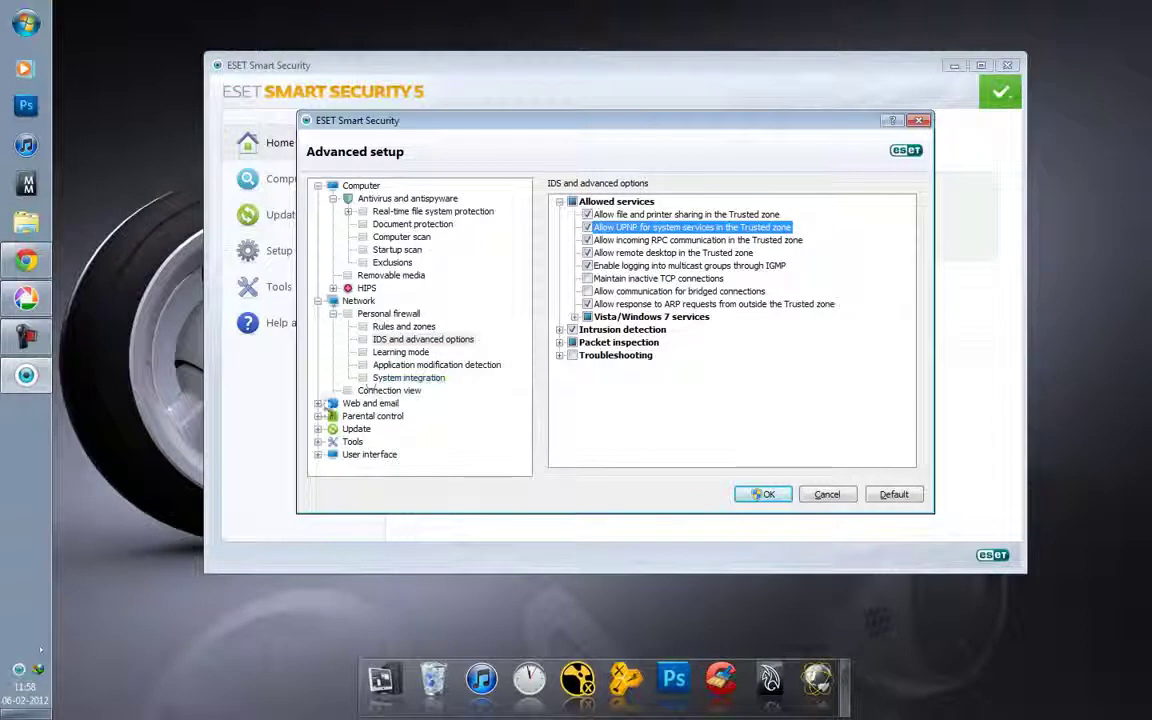
- Look through the protection subsections grouped under Web and email
left_click(318, 403)
scroll(330, 395, "down", 1)
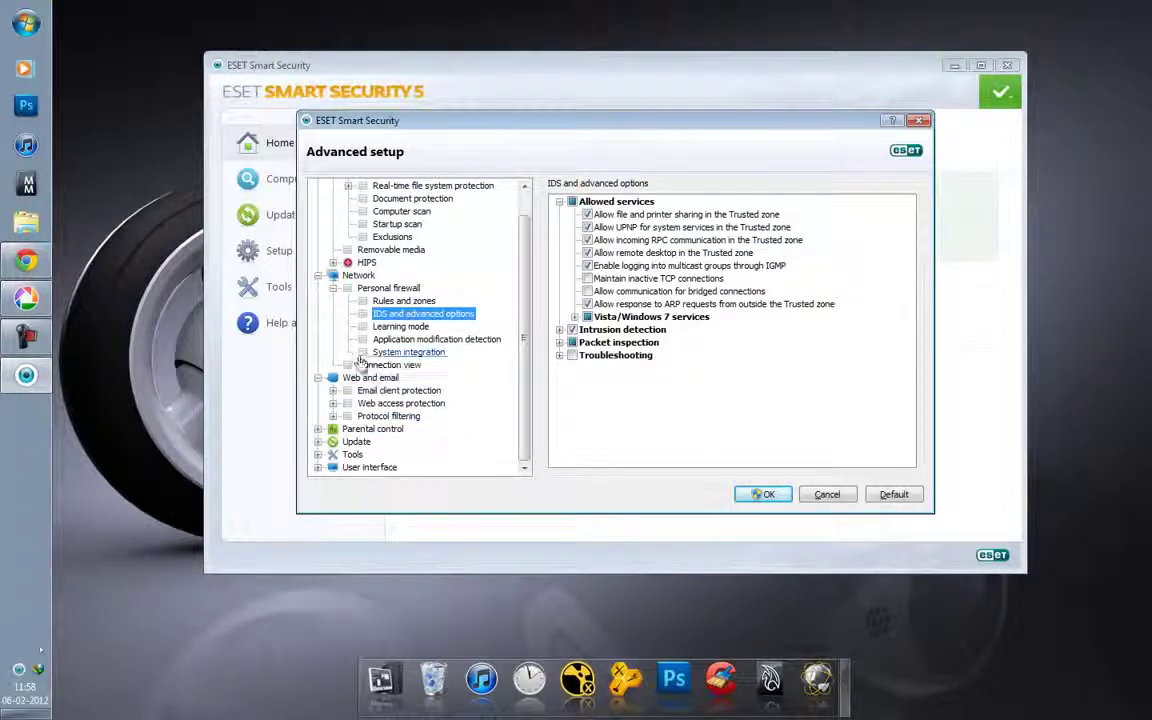
left_click(318, 377)
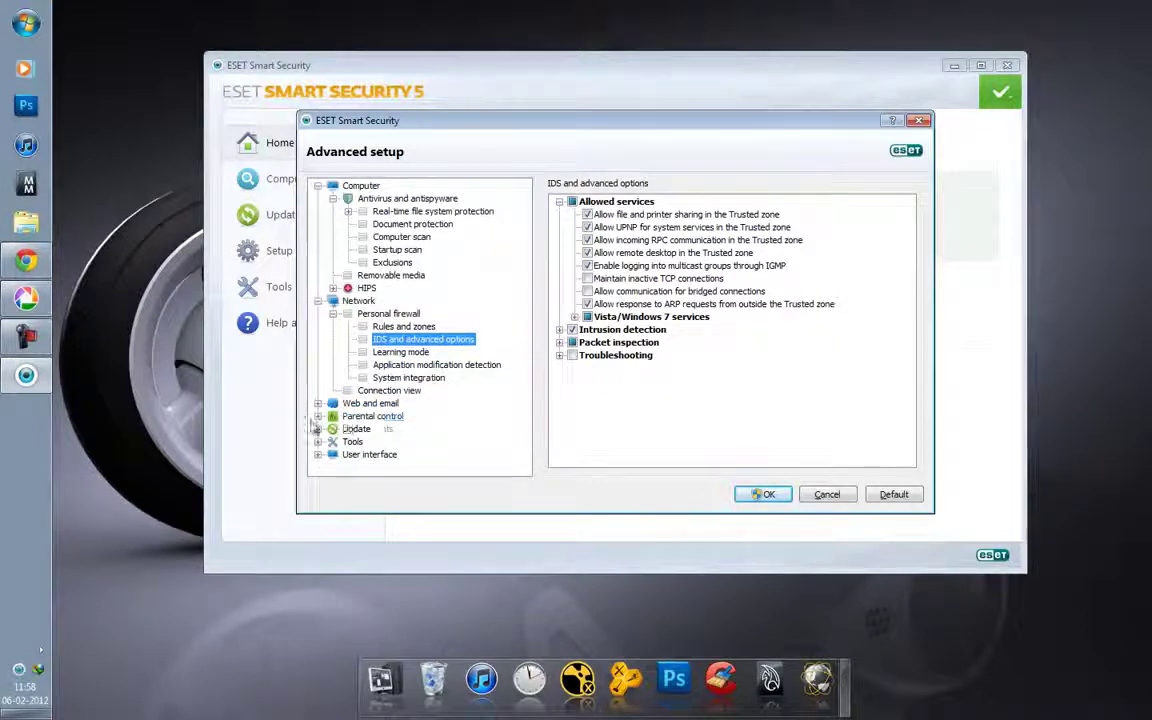
- Review the Parental control settings, including its Accounts list
double_click(380, 416)
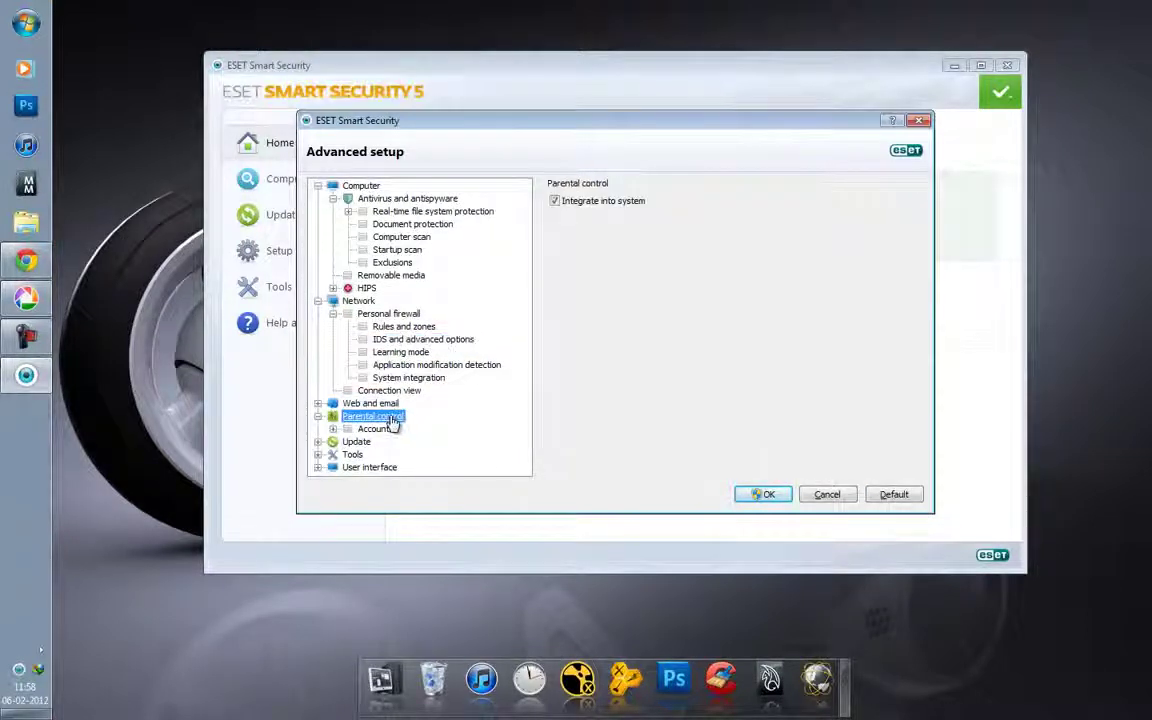
left_click(333, 429)
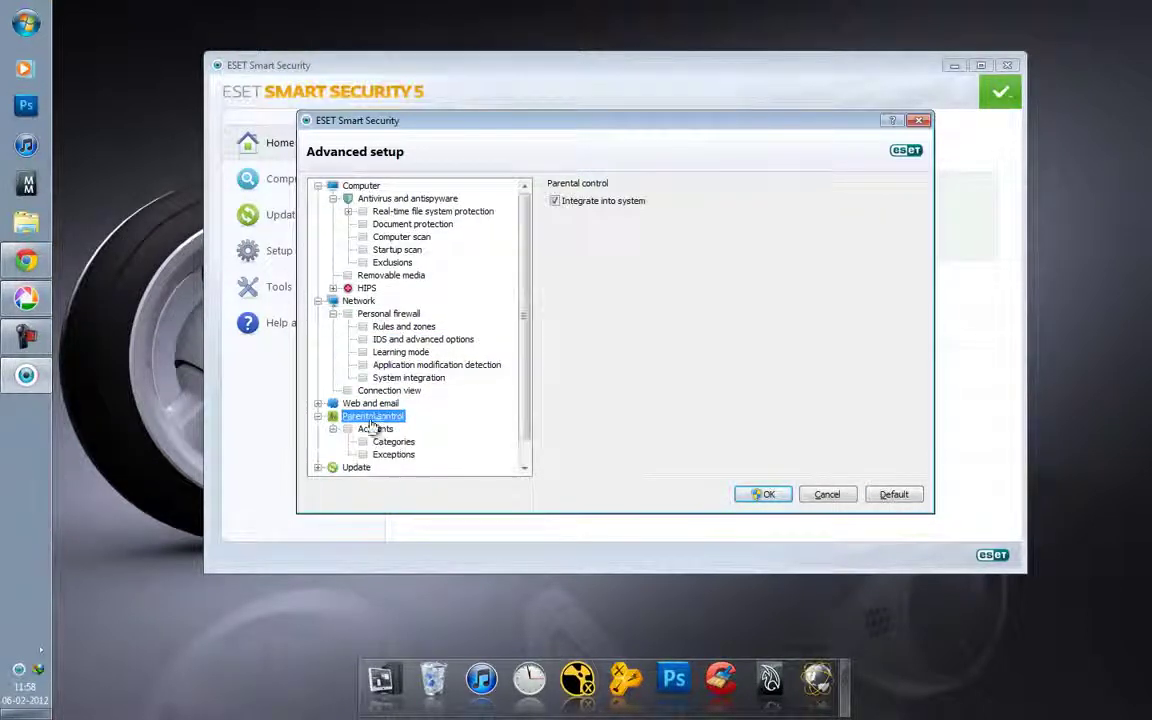
scroll(365, 428, "down", 1)
left_click(394, 417)
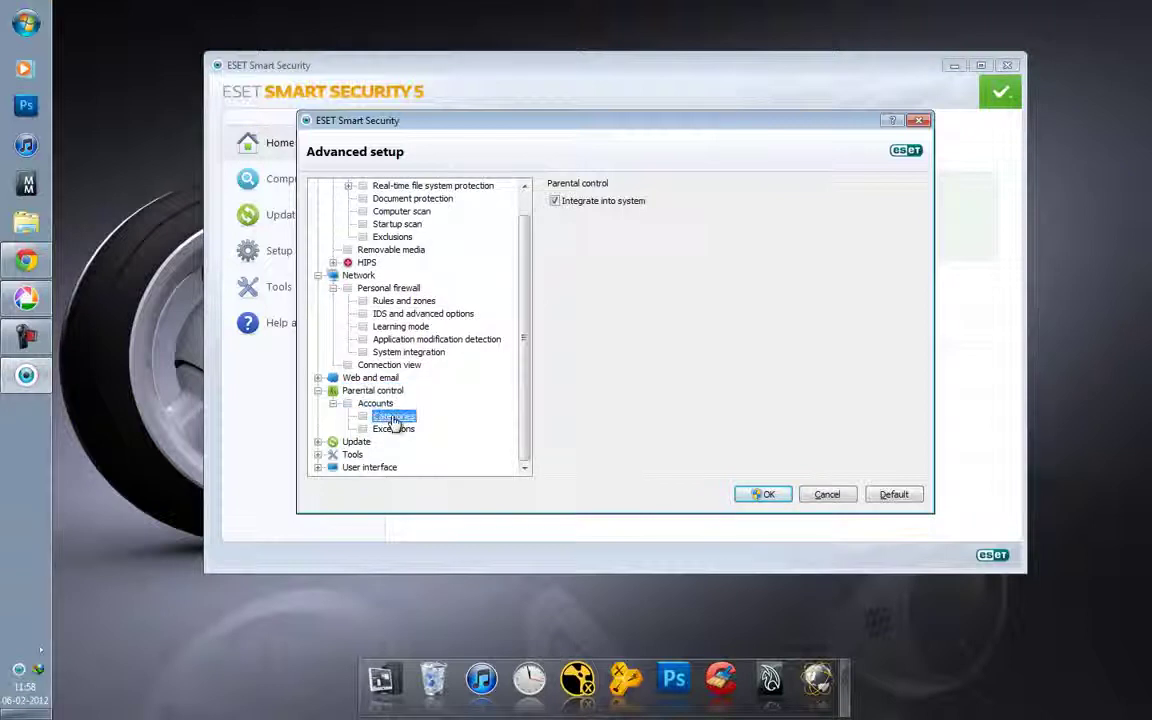
left_click(378, 404)
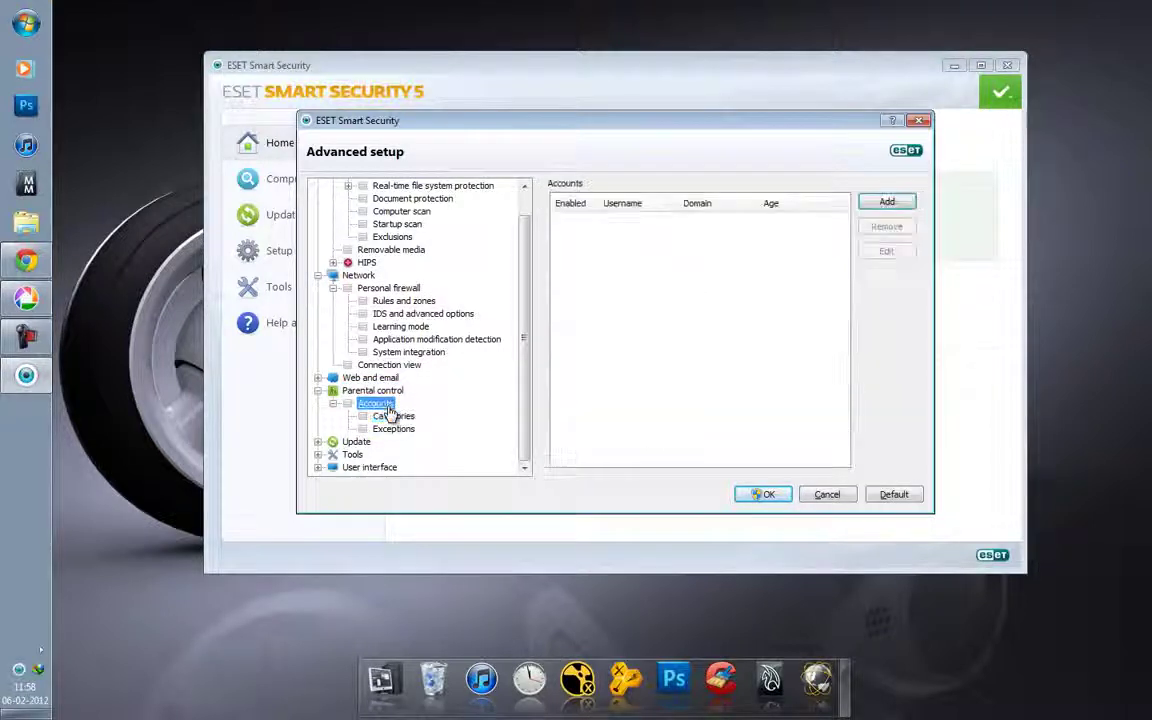
- Review the update profile settings and the update mode options in their advanced update setup
left_click(318, 441)
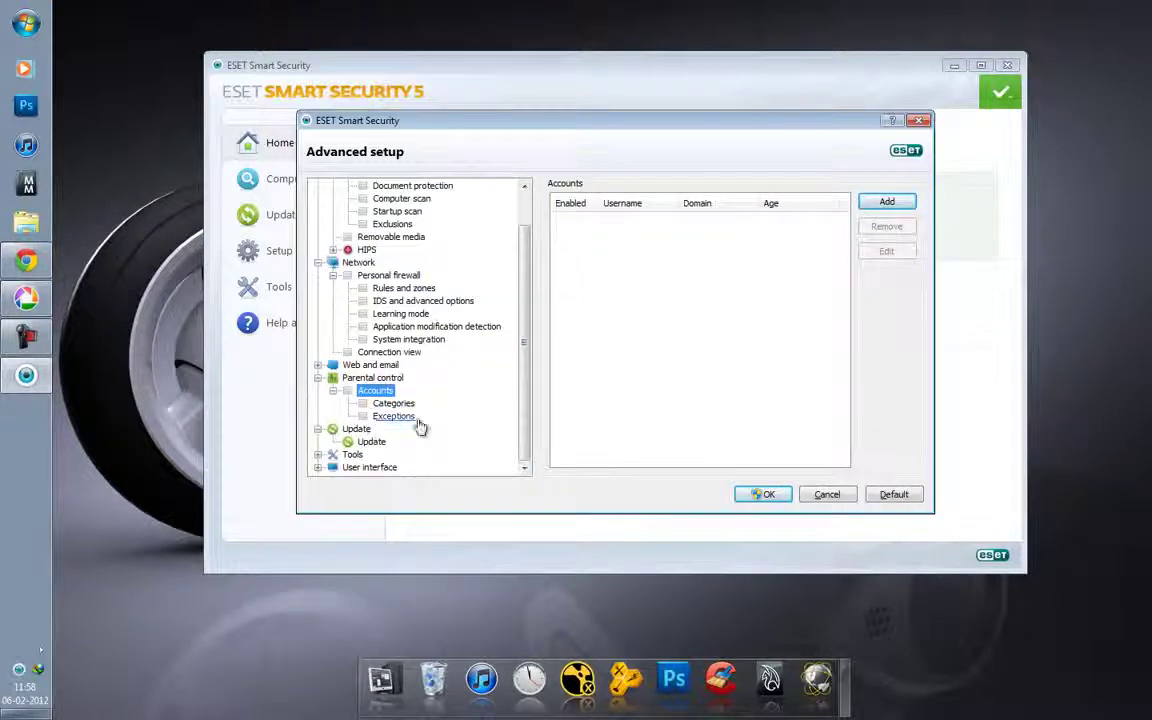
left_click(371, 443)
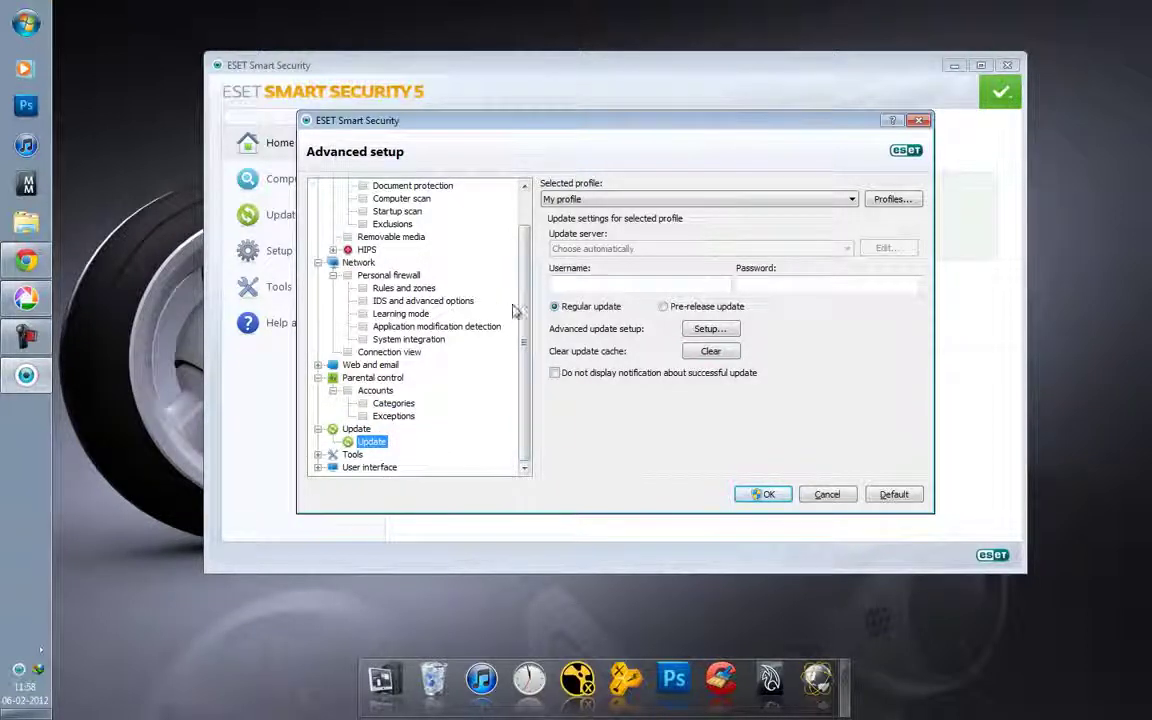
left_click_drag(522, 286, 527, 344)
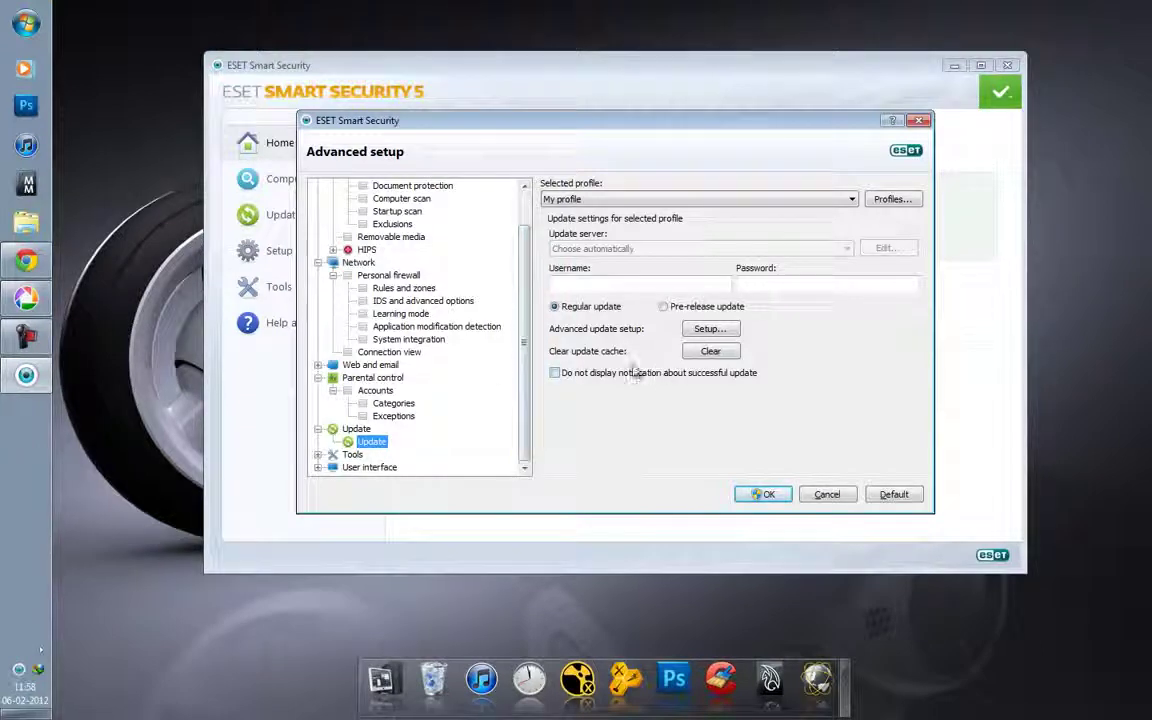
left_click(709, 331)
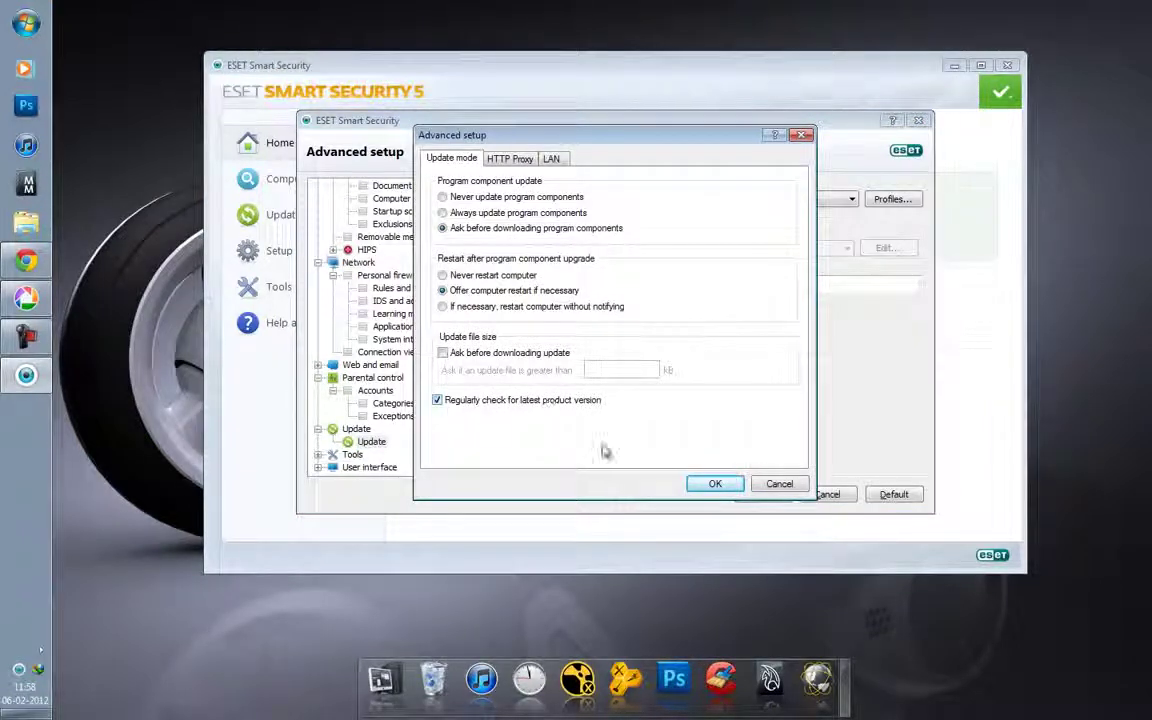
left_click(714, 486)
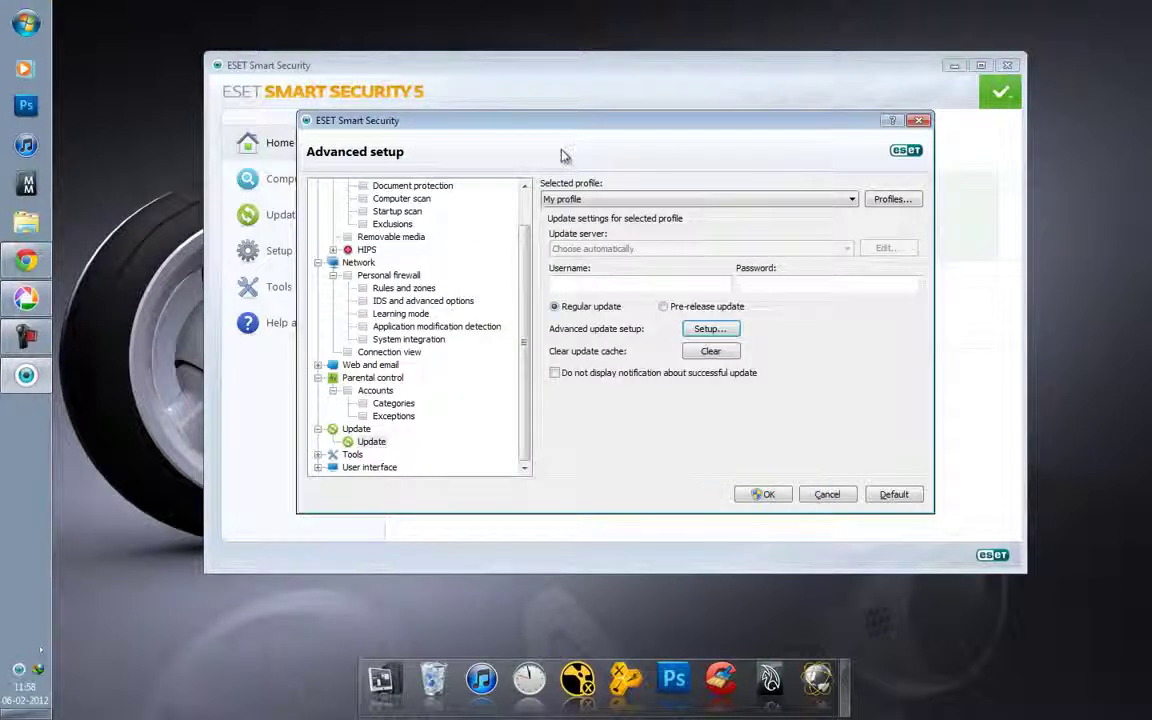
- Expand the Tools settings and review the notification levels available for missing system updates
left_click_drag(524, 272, 566, 327)
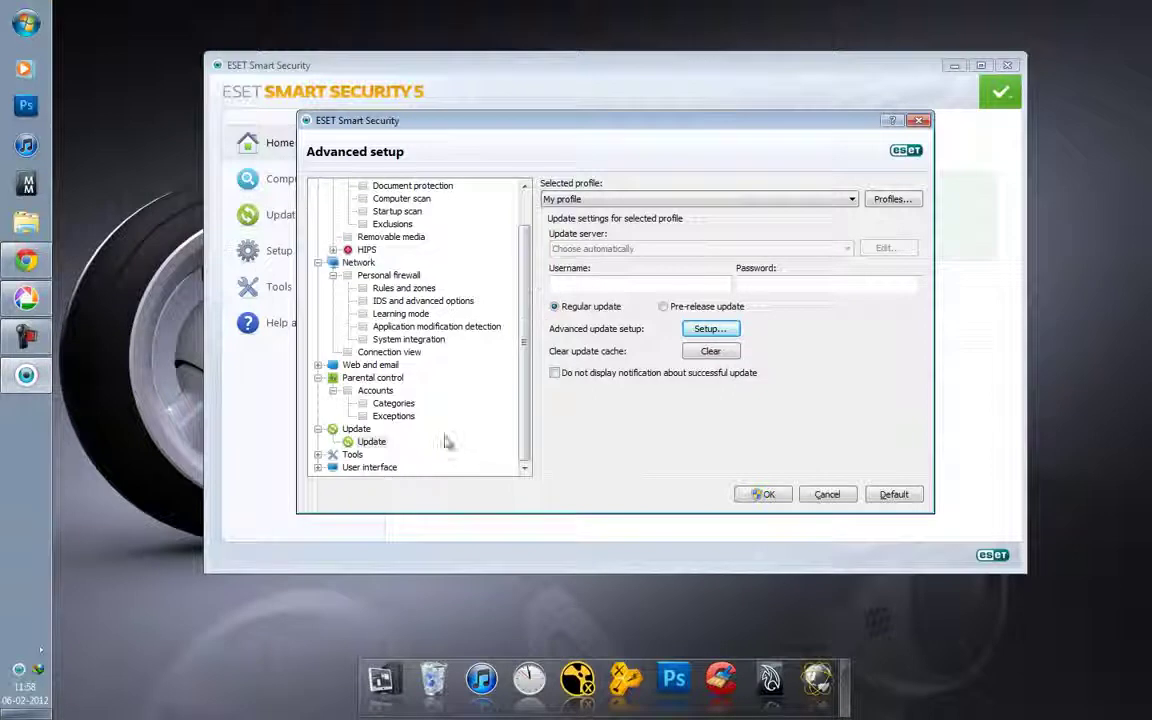
left_click(318, 454)
scroll(330, 362, "down", 1)
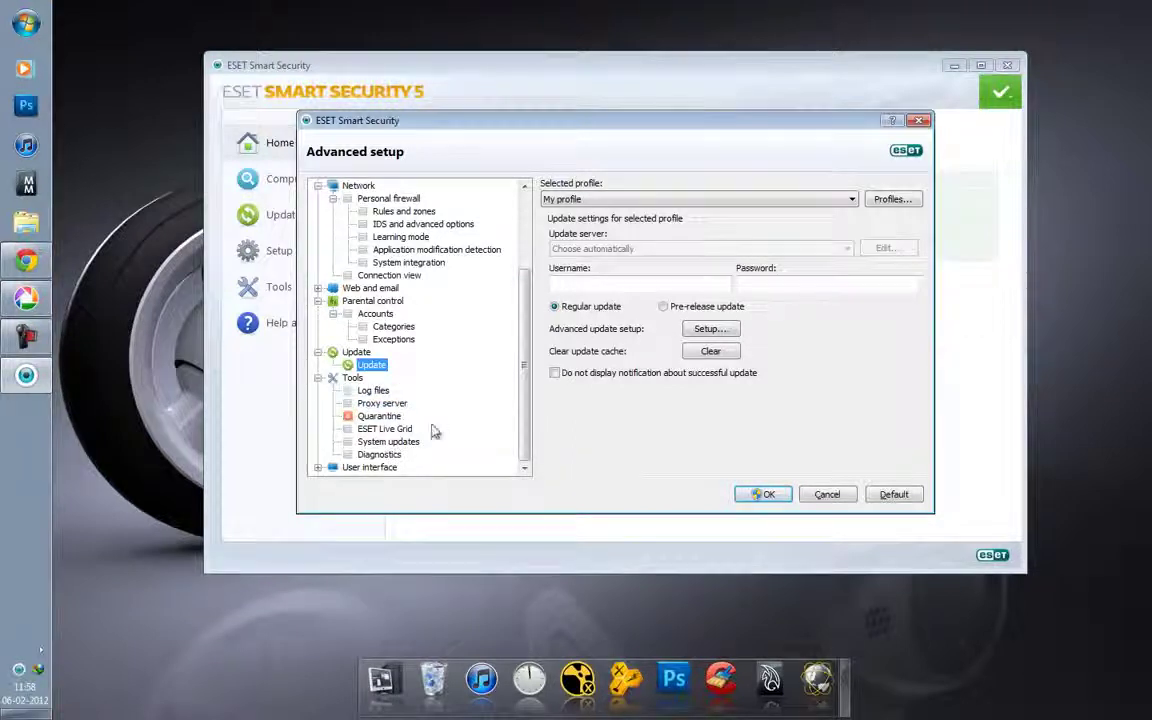
left_click(400, 442)
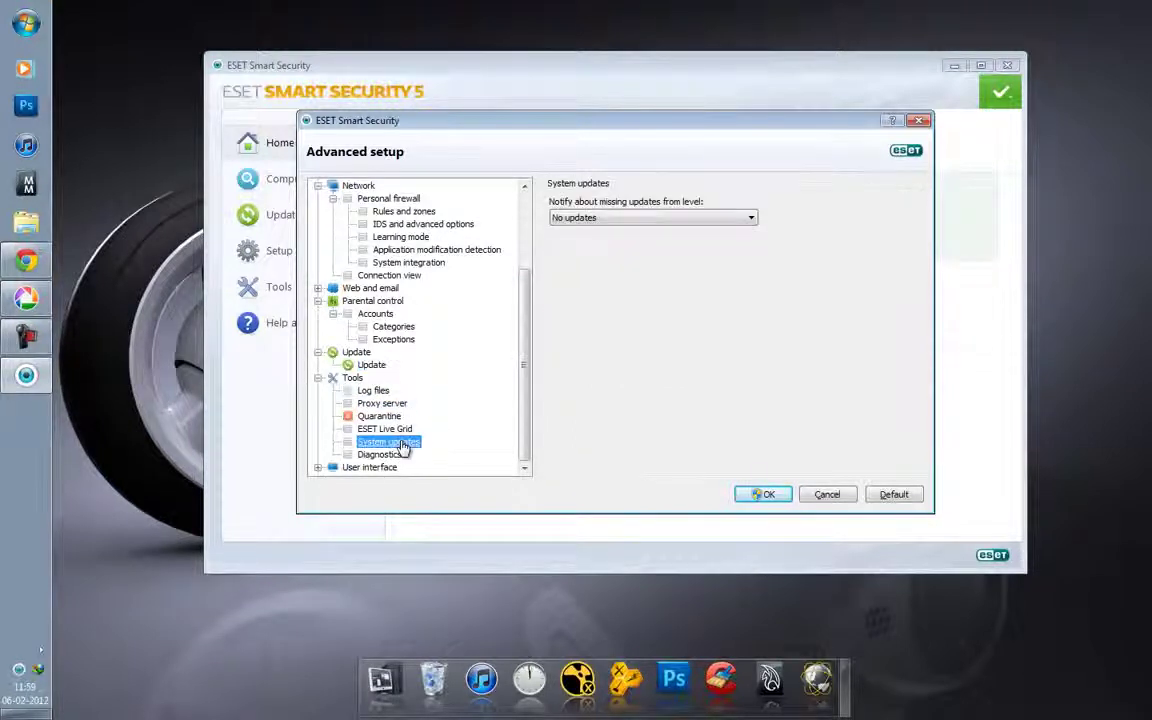
left_click(578, 220)
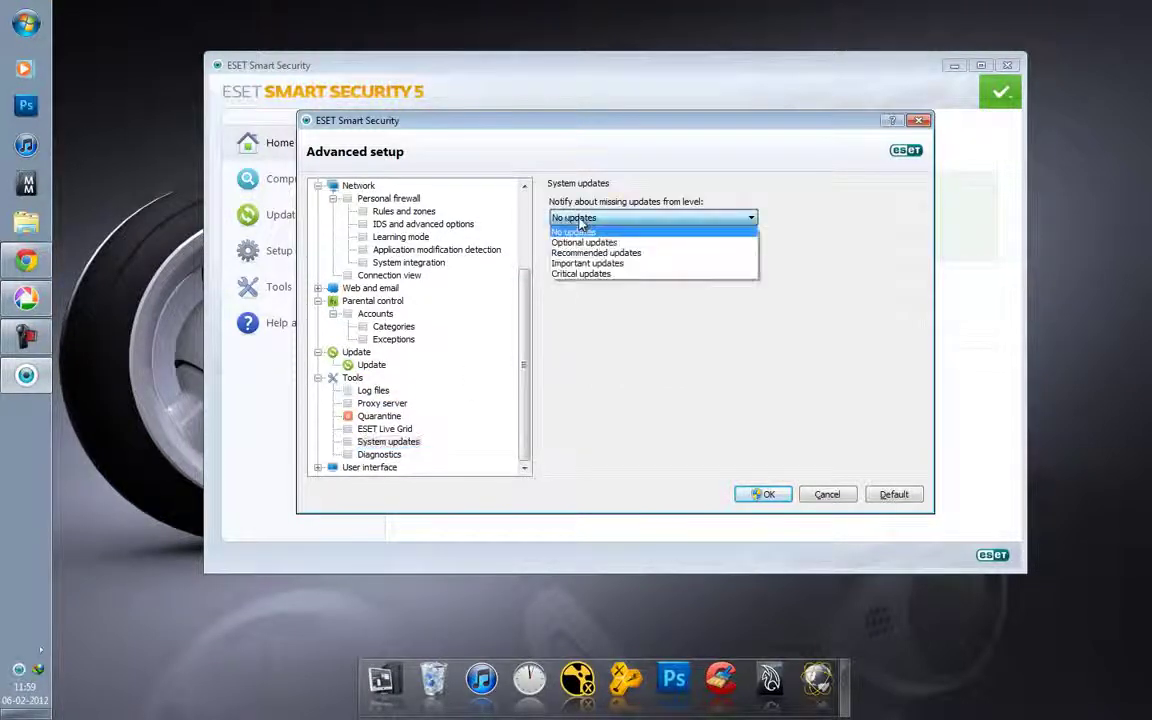
left_click(583, 222)
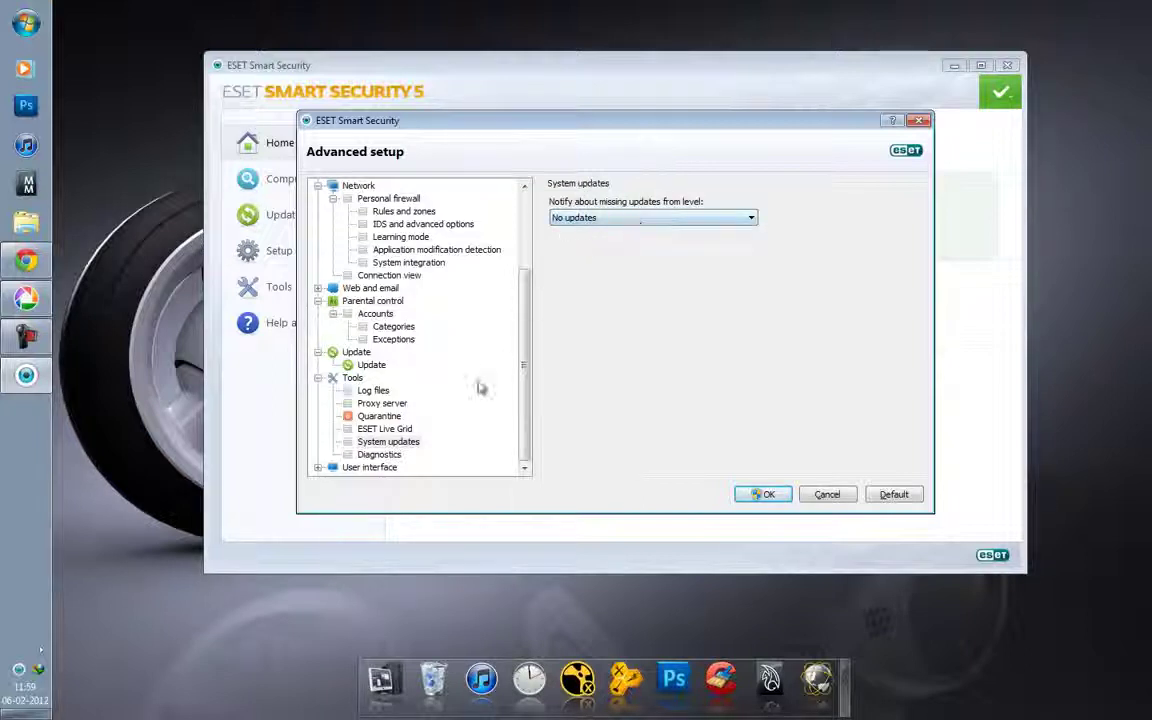
- Review the Graphics settings and the Alerts and notifications settings under User interface
left_click(318, 467)
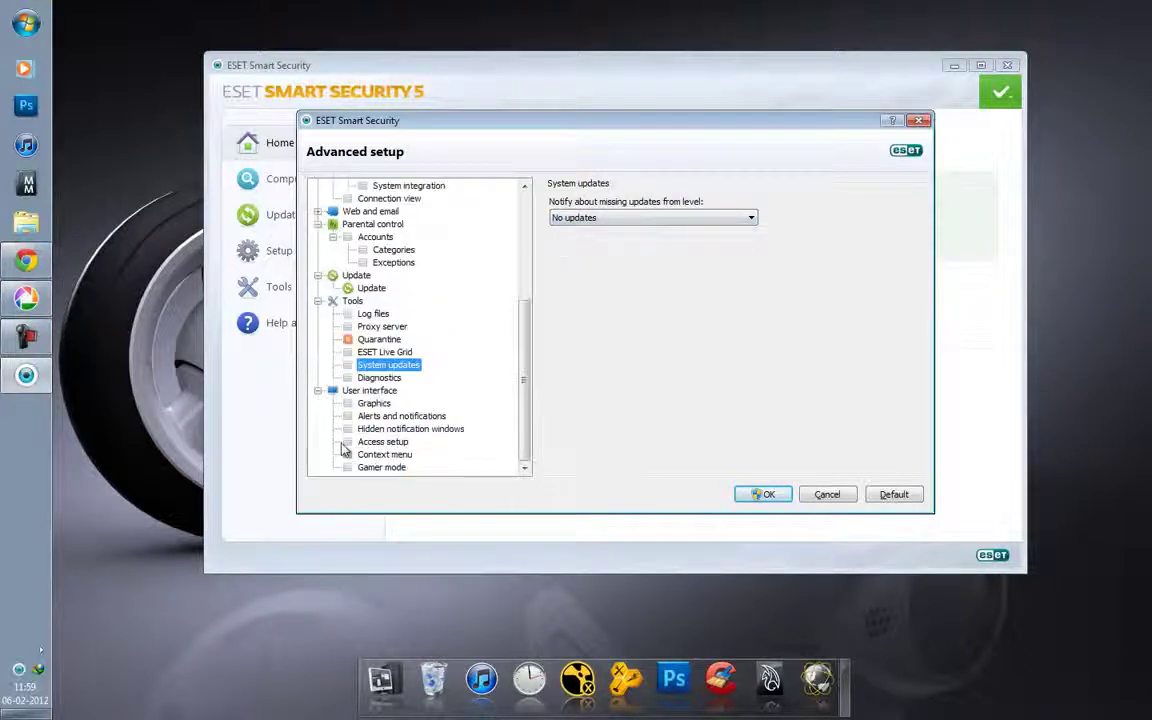
left_click(379, 404)
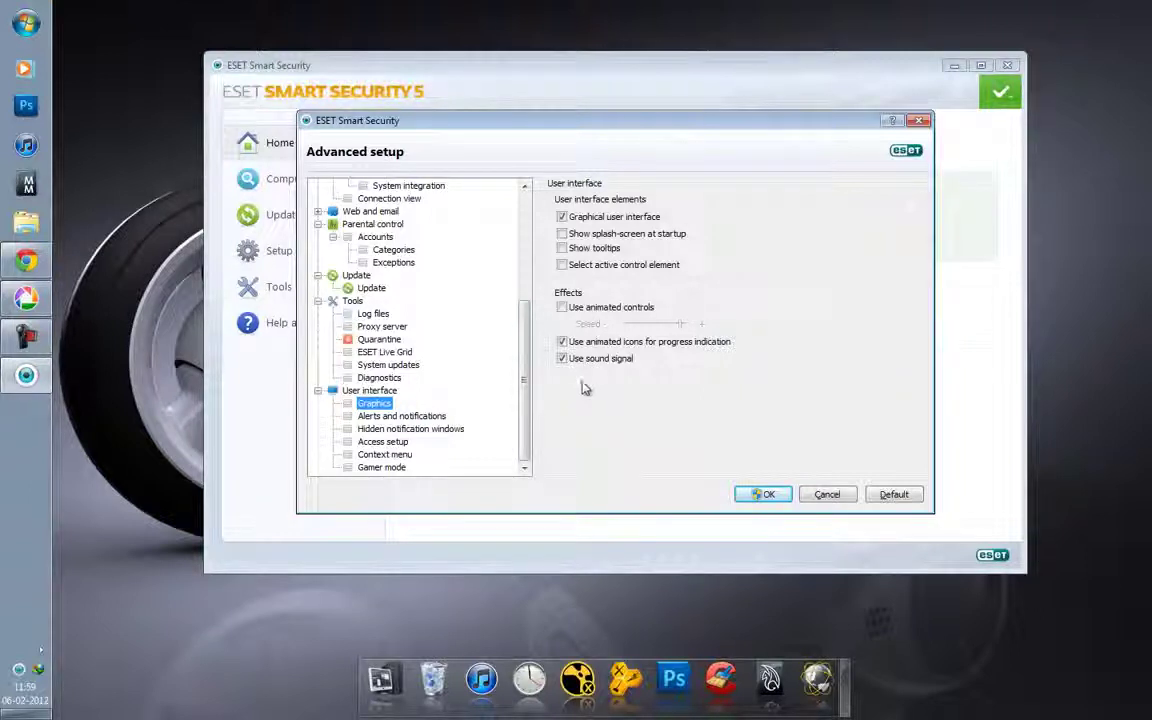
left_click(433, 419)
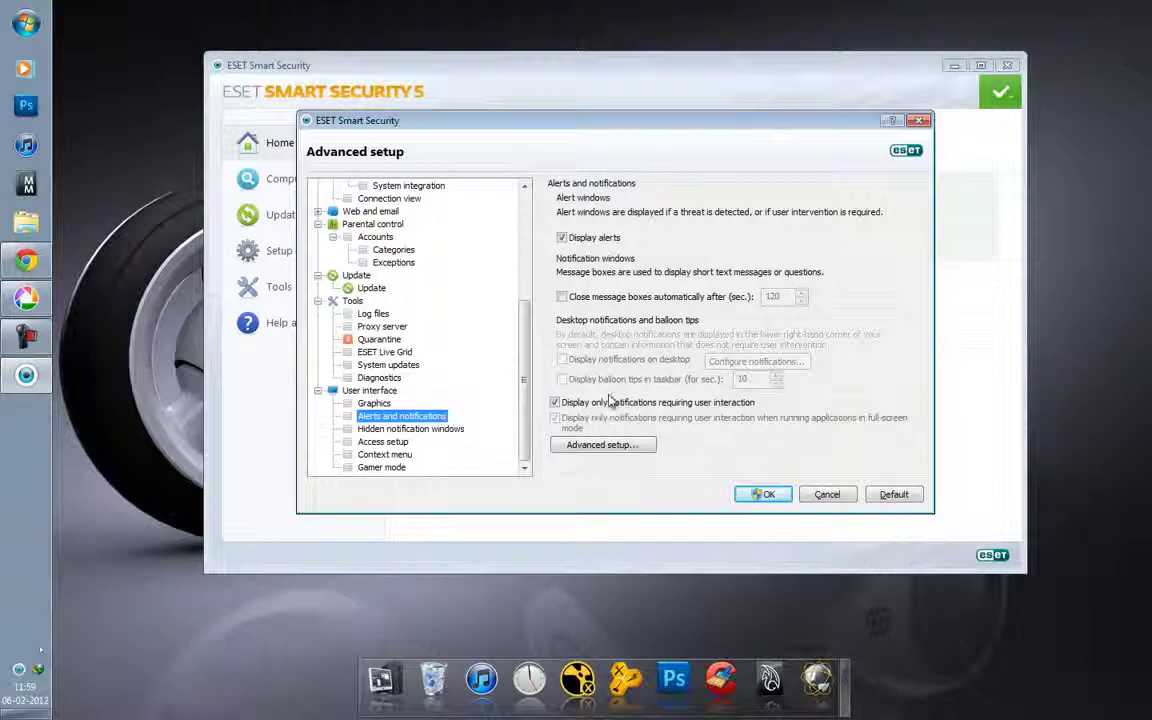
left_click(556, 402)
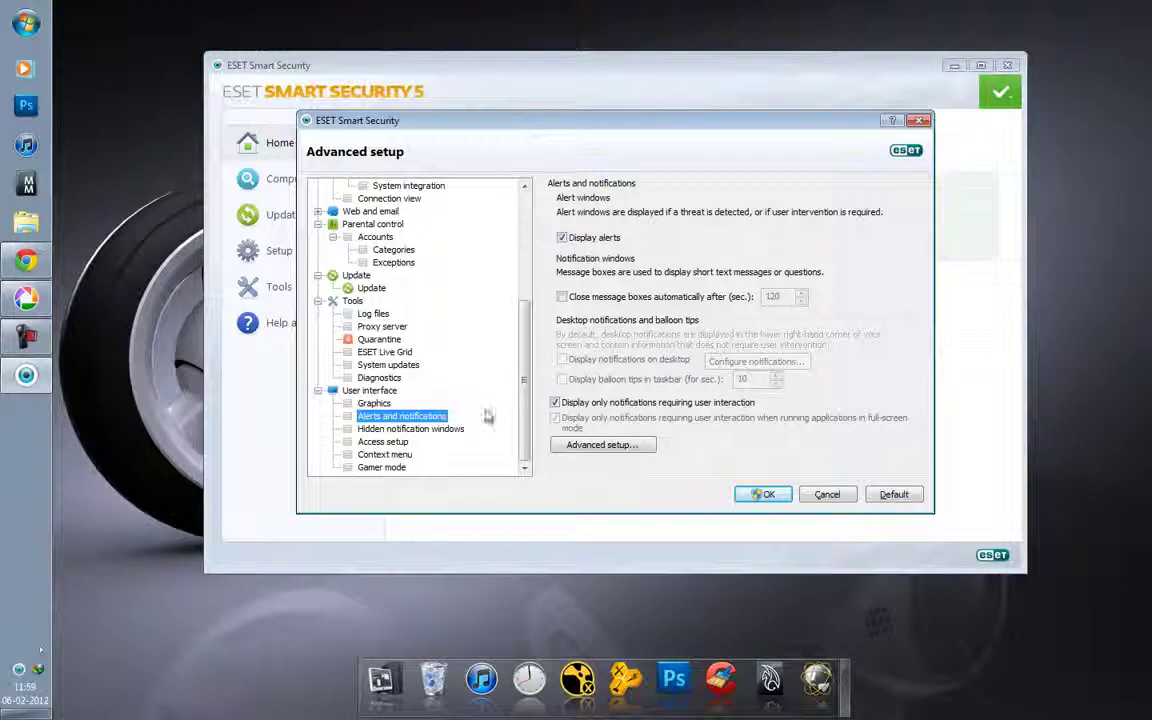
- Review the hidden notification windows and the password protection options in Access setup
left_click(395, 430)
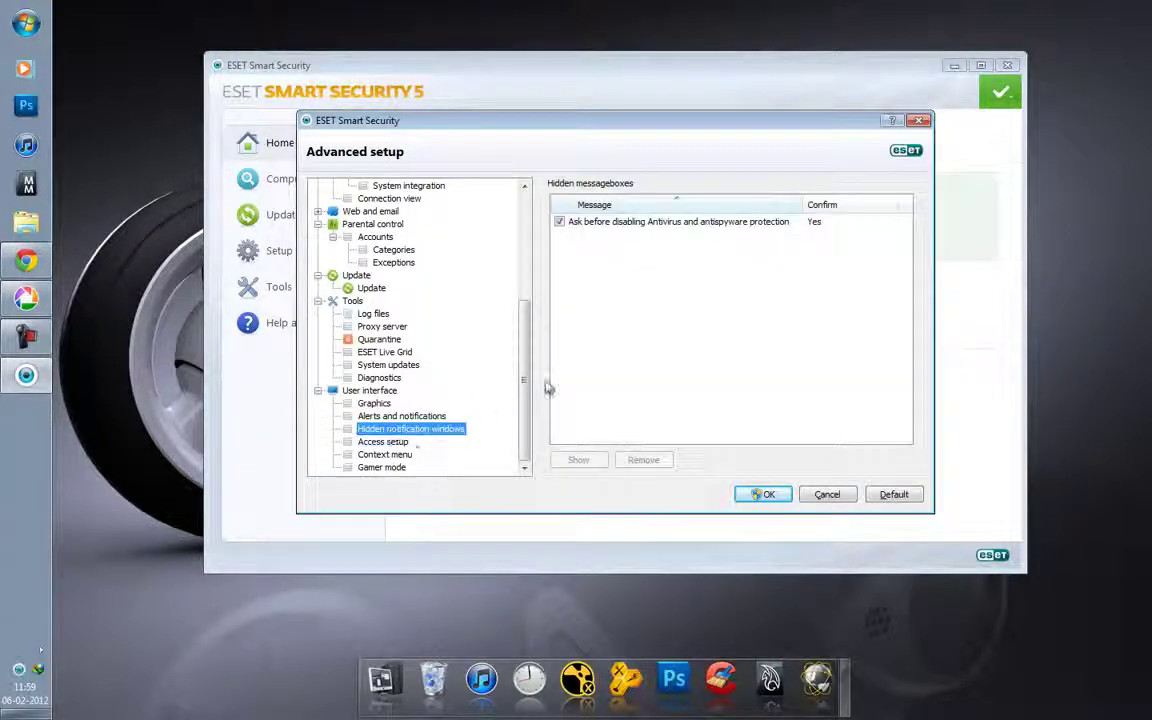
left_click(396, 442)
left_click(437, 430)
left_click(405, 443)
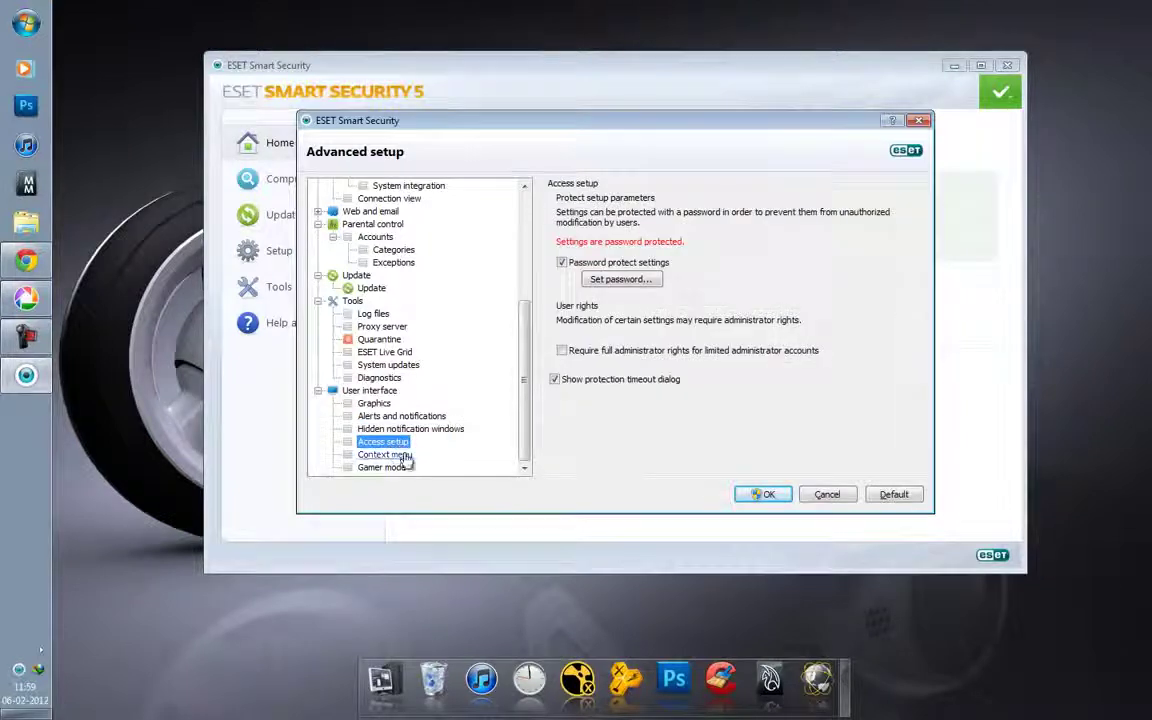
- Review the Context menu and Gamer mode settings, and accept the advanced setup
left_click(388, 455)
left_click(390, 468)
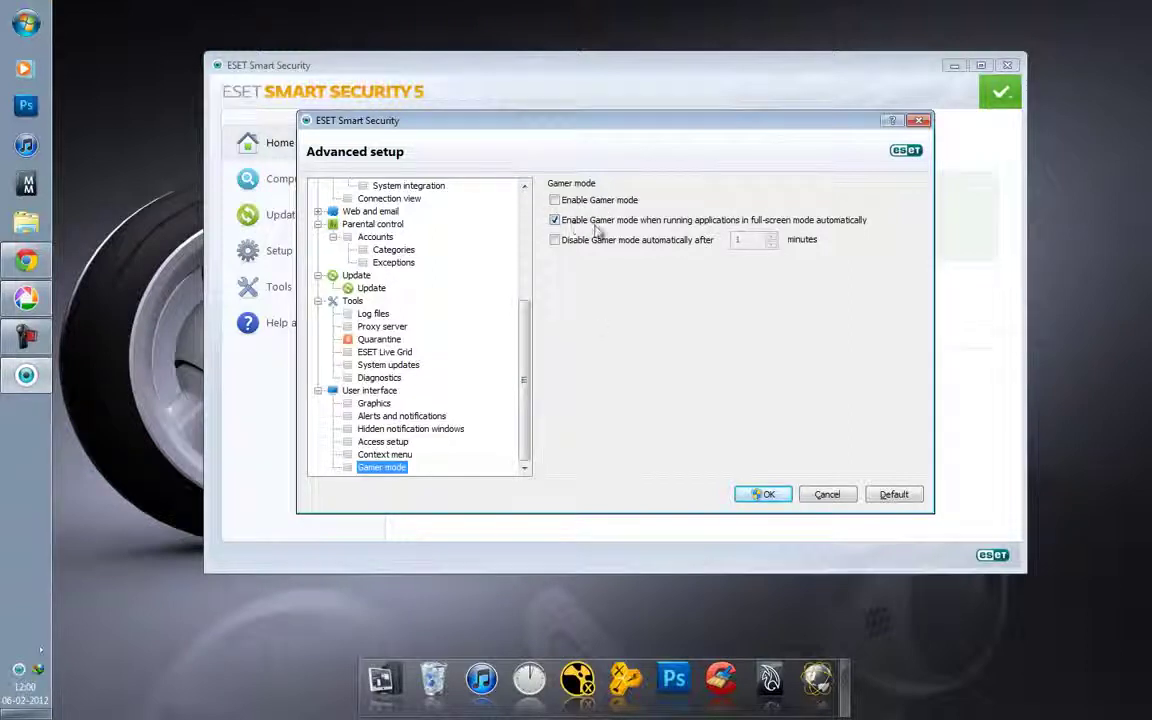
left_click(762, 494)
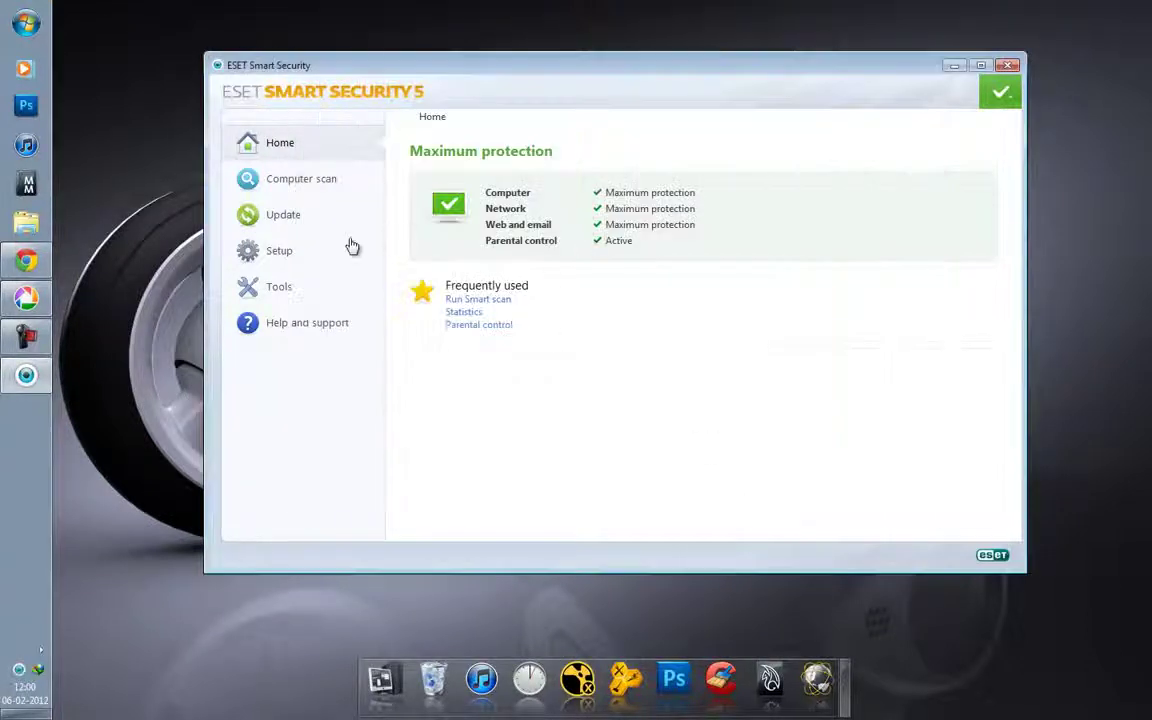
- Open the import and export settings from Setup, entering the settings protection password
left_click(272, 252)
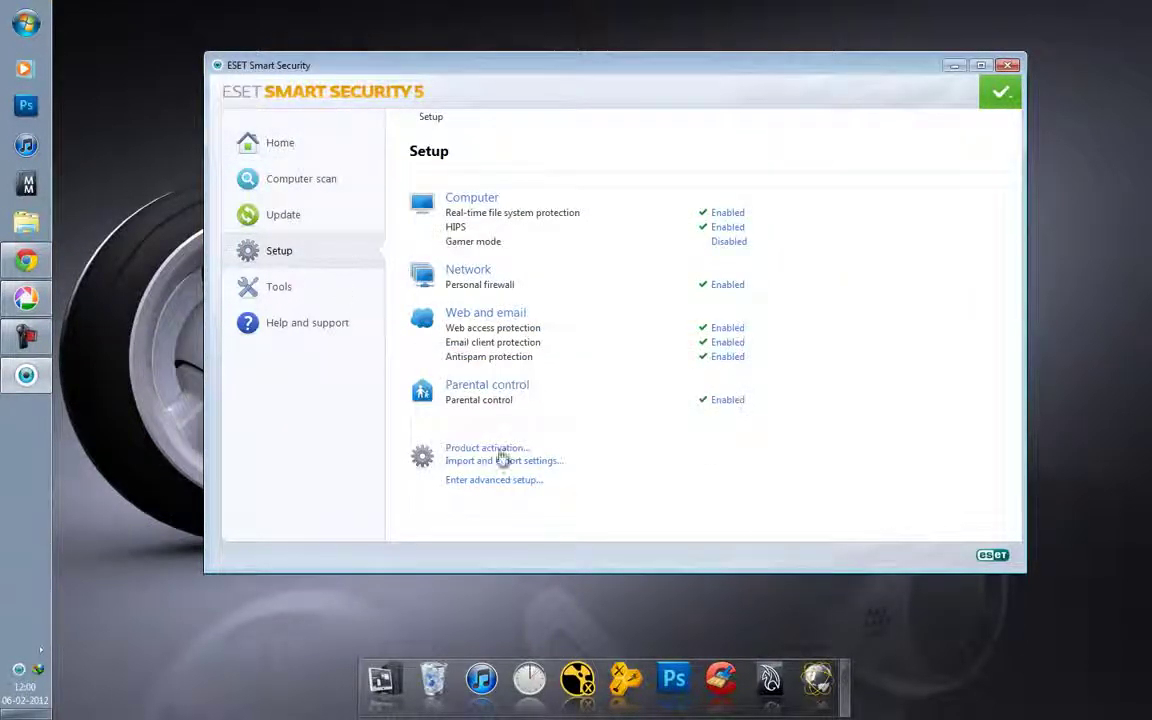
left_click(520, 461)
type("*******")
key("Return")
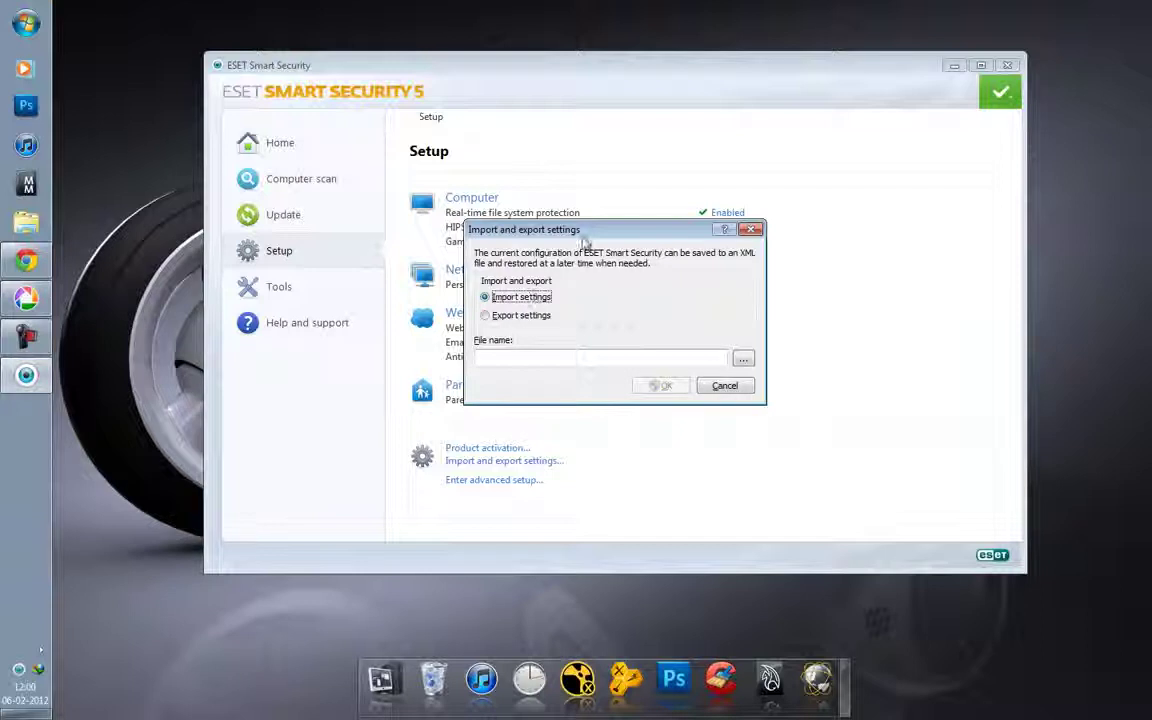
- Examine the Export settings option and its choice of save location without exporting a configuration file
left_click_drag(570, 231, 555, 239)
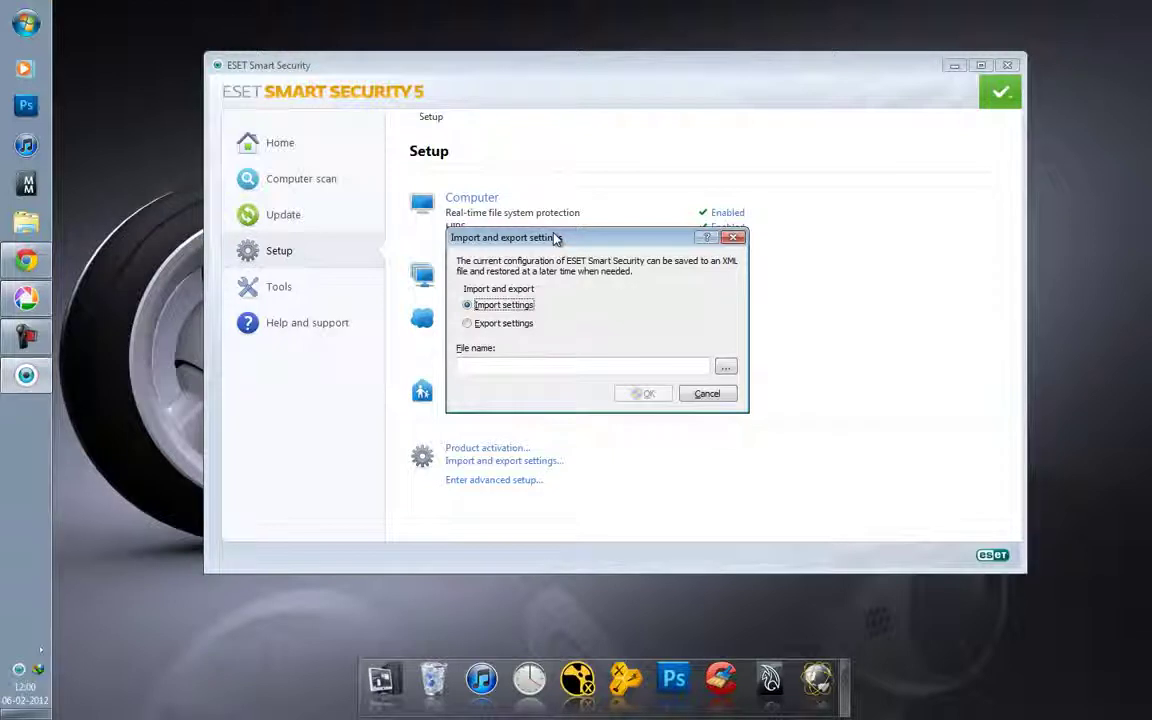
left_click(481, 323)
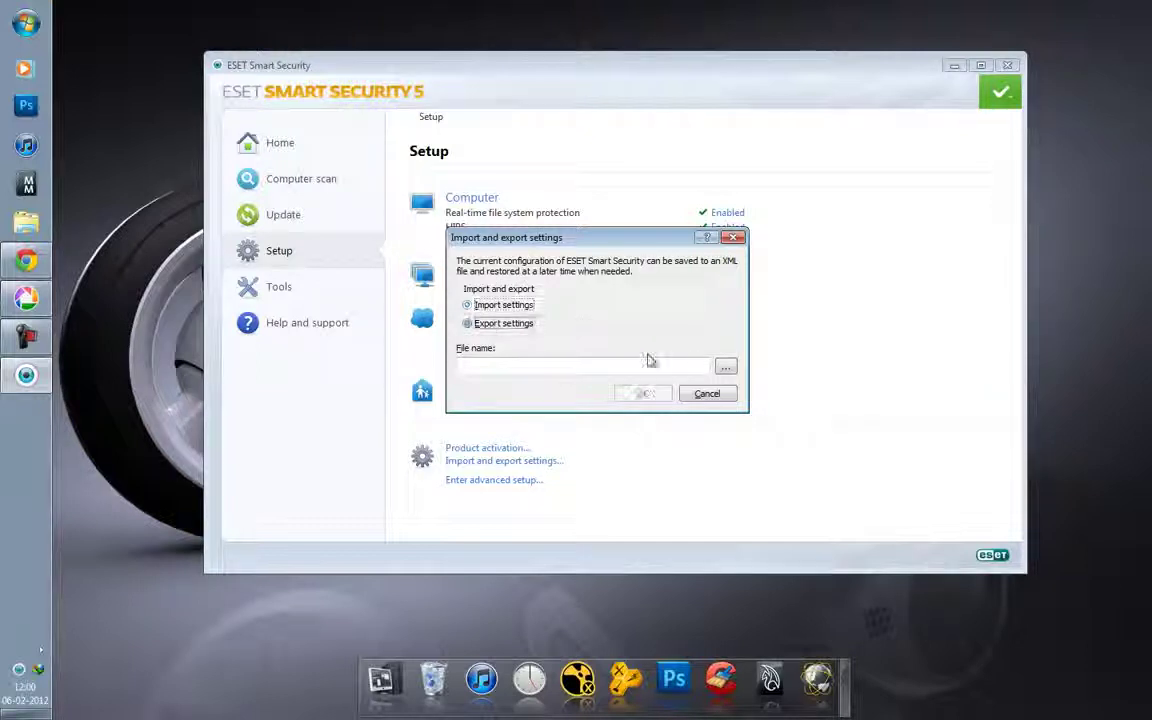
left_click(722, 367)
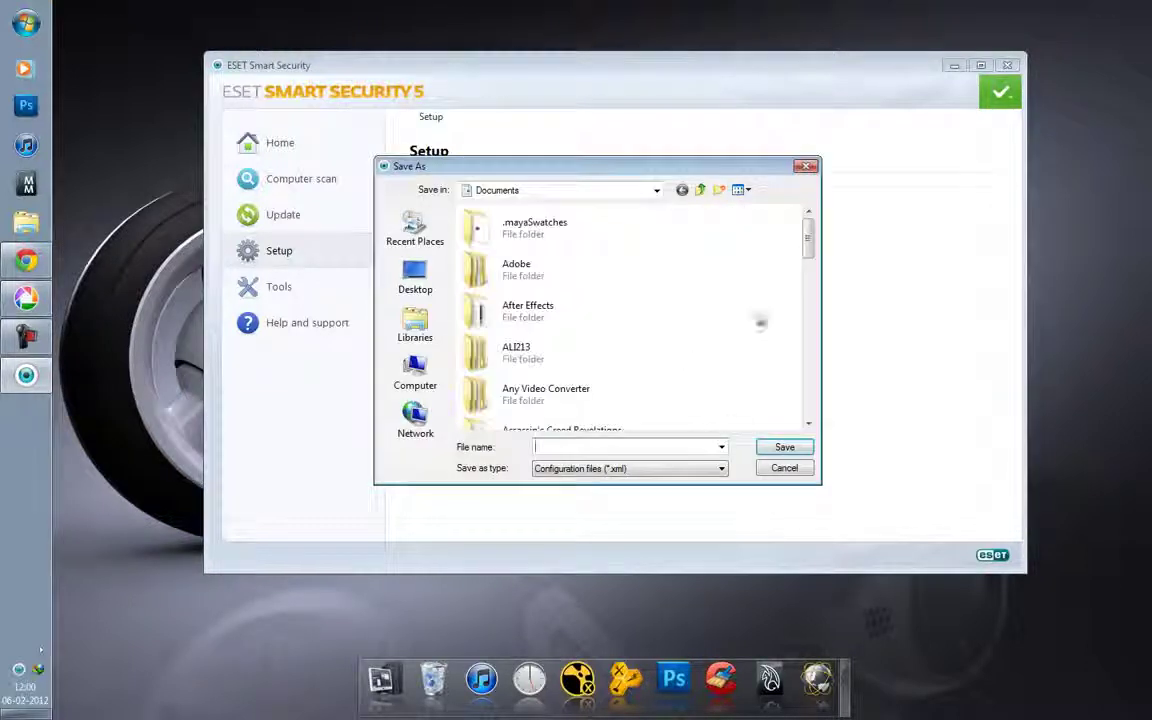
left_click(806, 167)
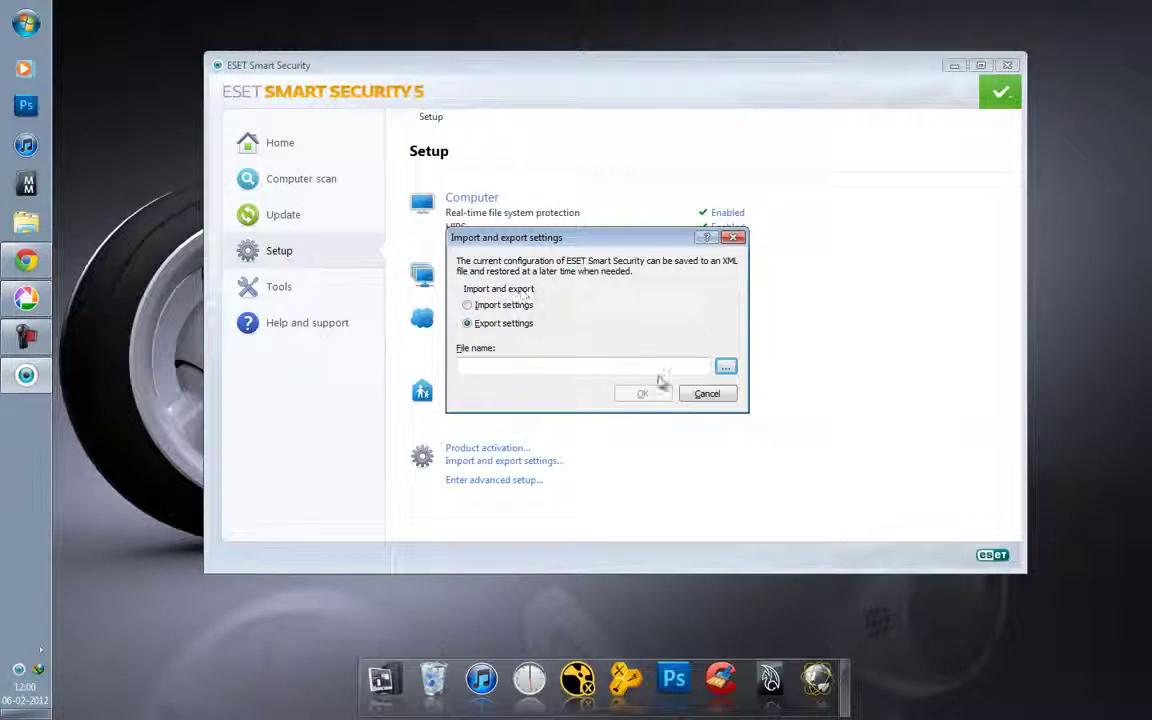
left_click(734, 238)
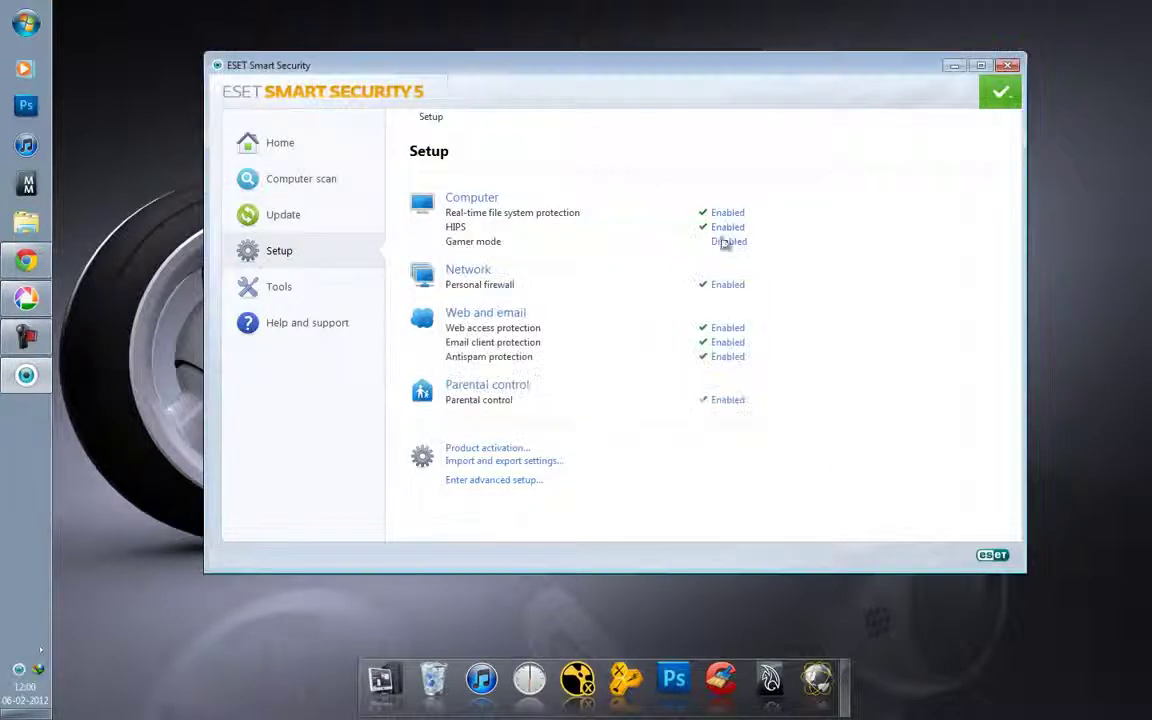
- Return to the Home overview to check the protection status
mouse_move(450, 74)
left_mouse_down()
mouse_move(455, 90)
mouse_move(450, 78)
left_mouse_up()
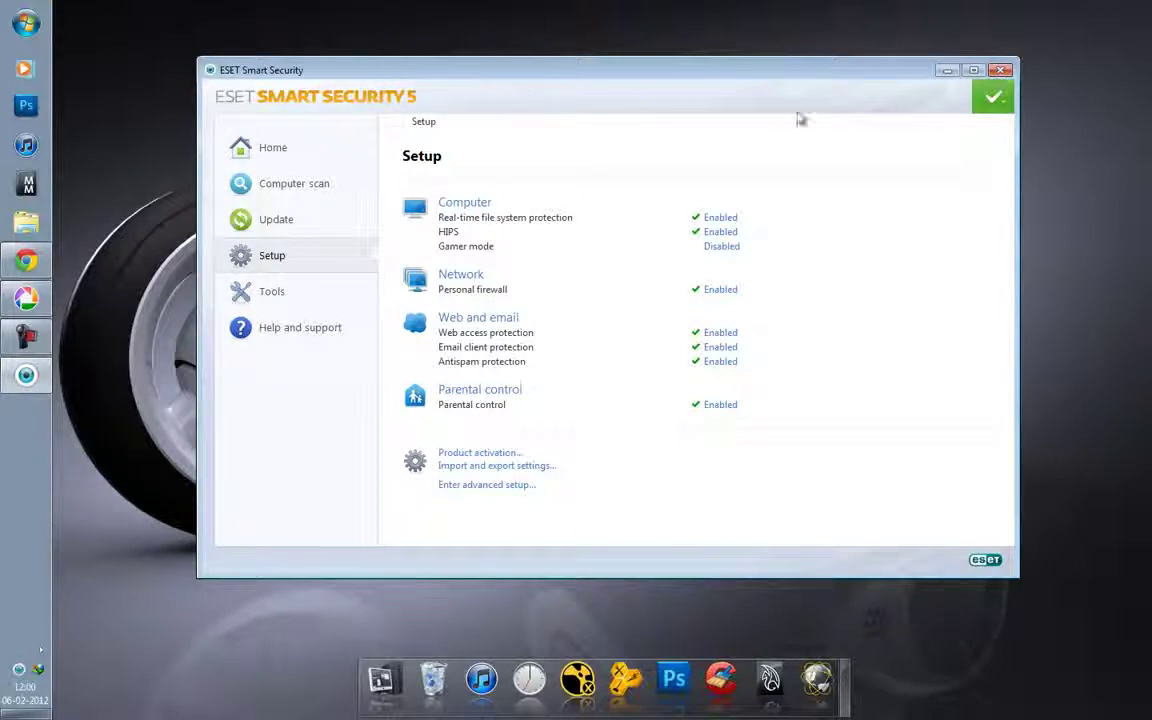
left_click(286, 147)
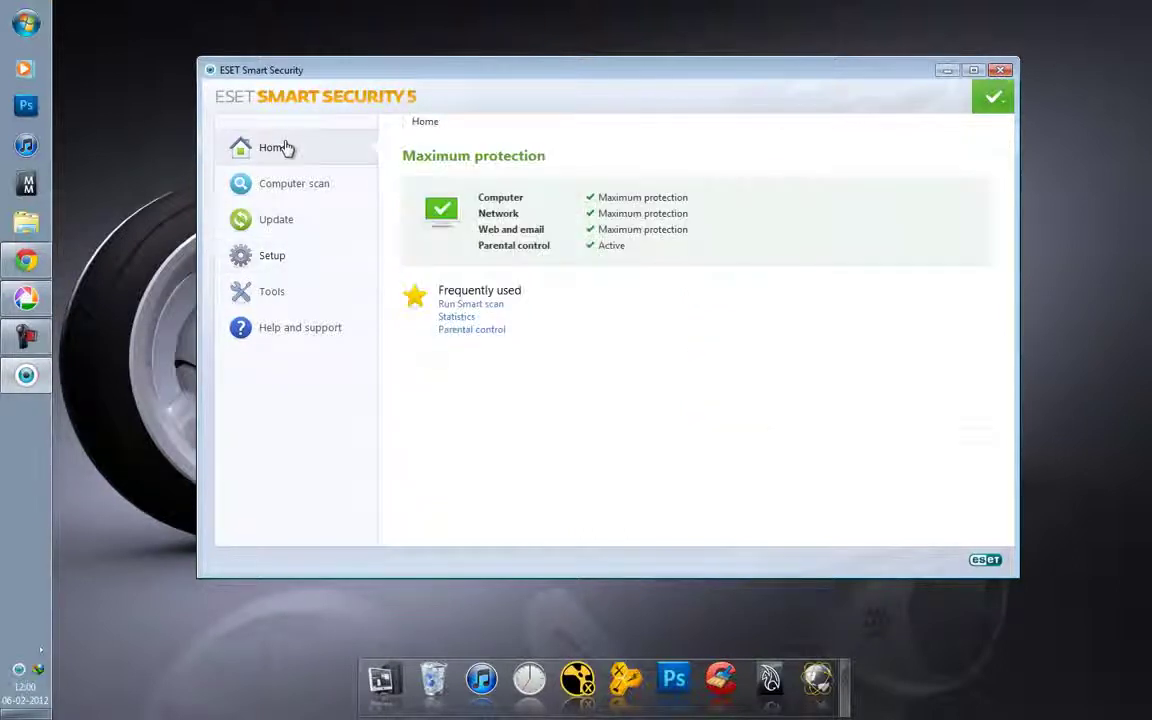